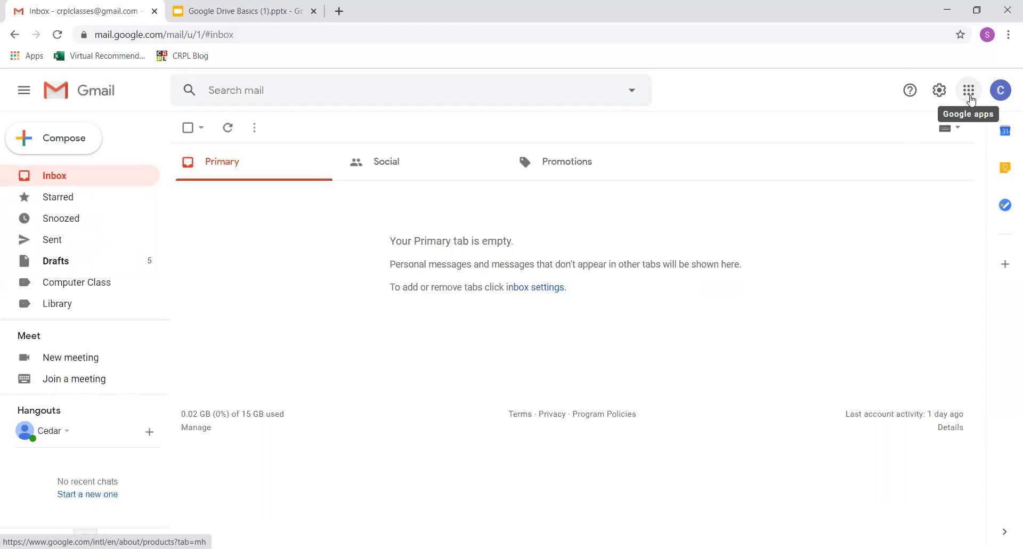
Step: Switch from Gmail to Google Drive and create a new blank Google Docs document in My Drive
click(971, 100)
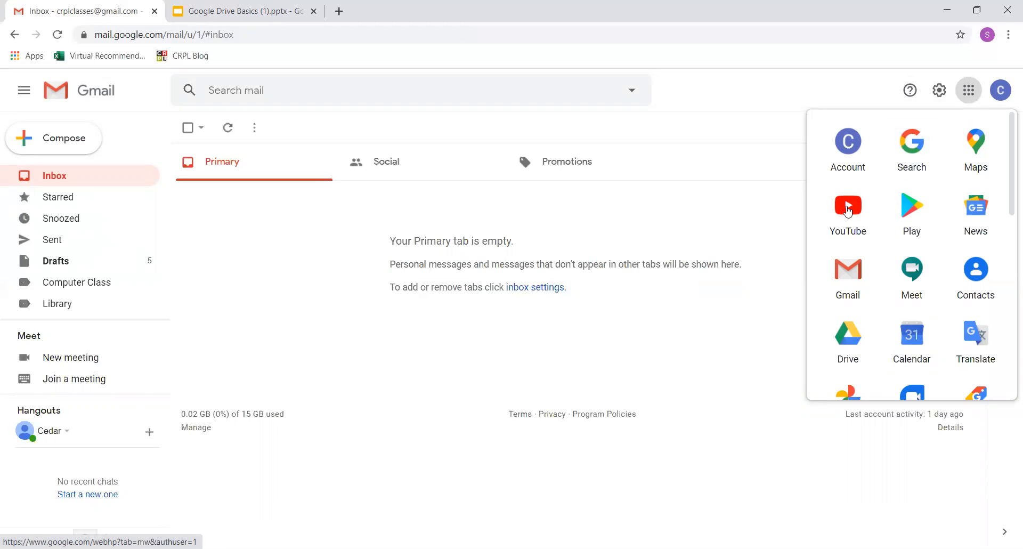
click(843, 330)
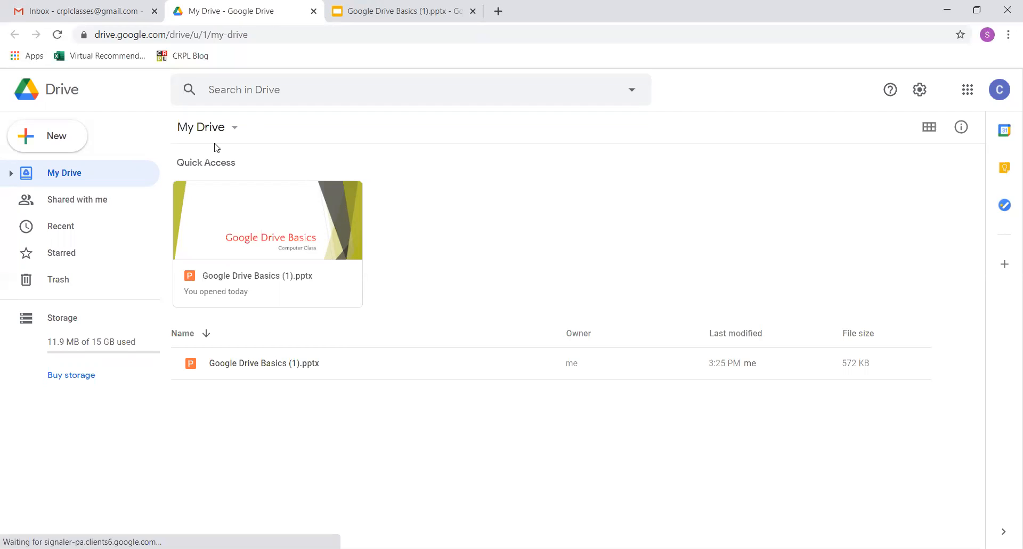
click(48, 143)
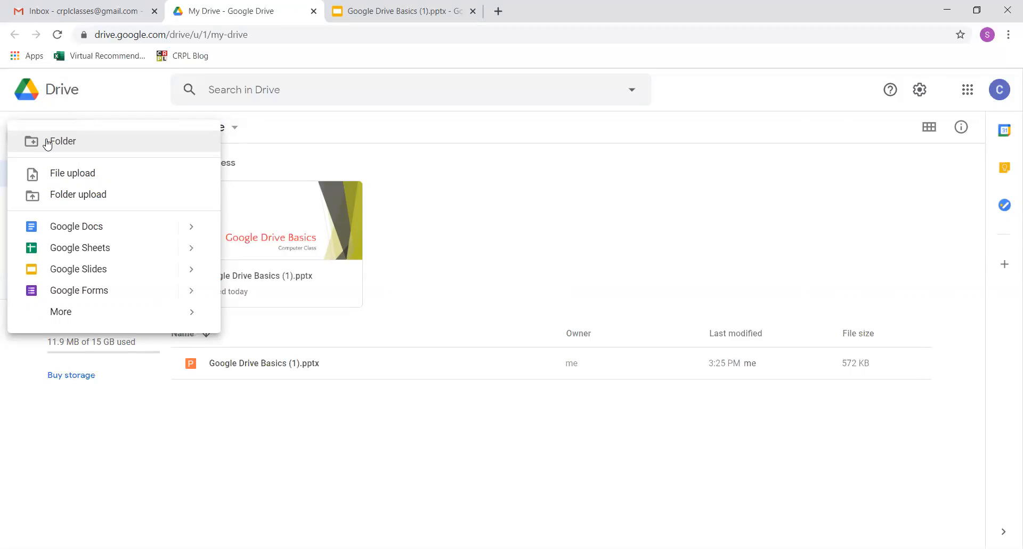
click(74, 229)
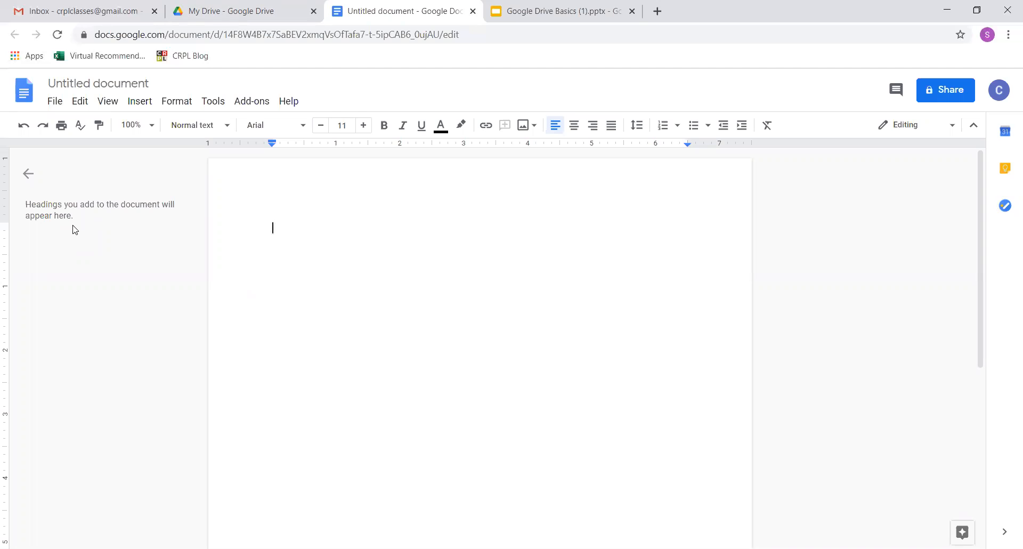
Step: Name the document "Today" and write the sentence "Today it is raining." in its body
click(141, 86)
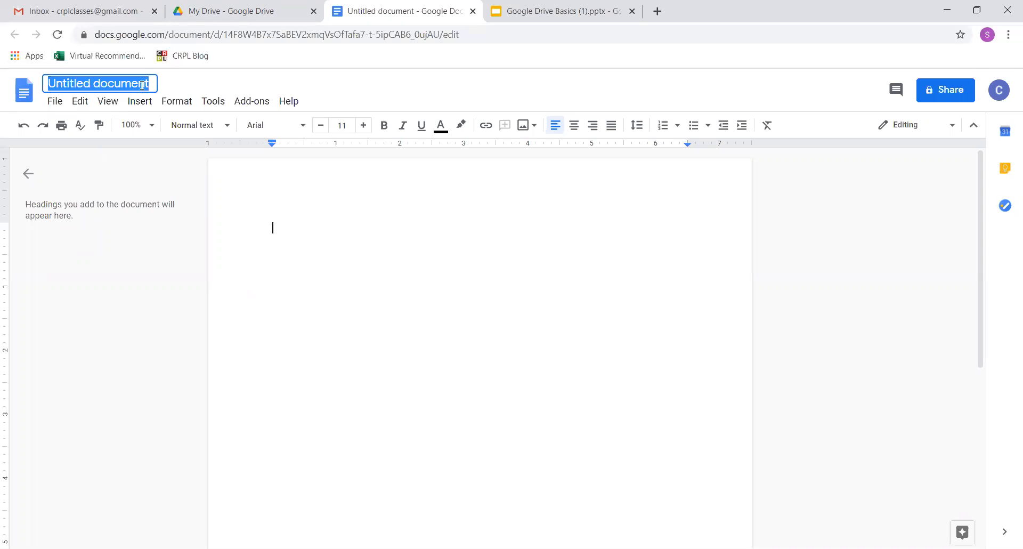
text(Today)
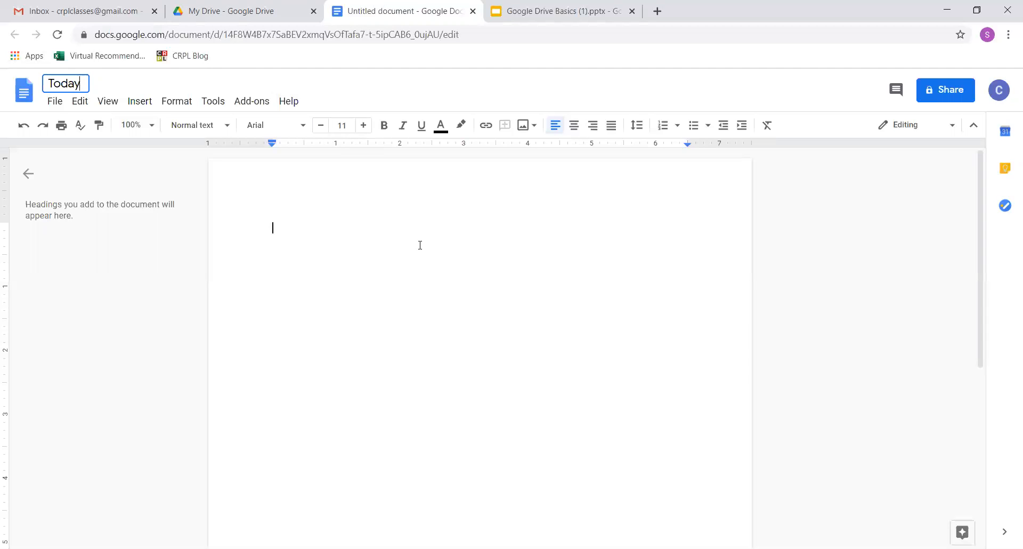
click(393, 260)
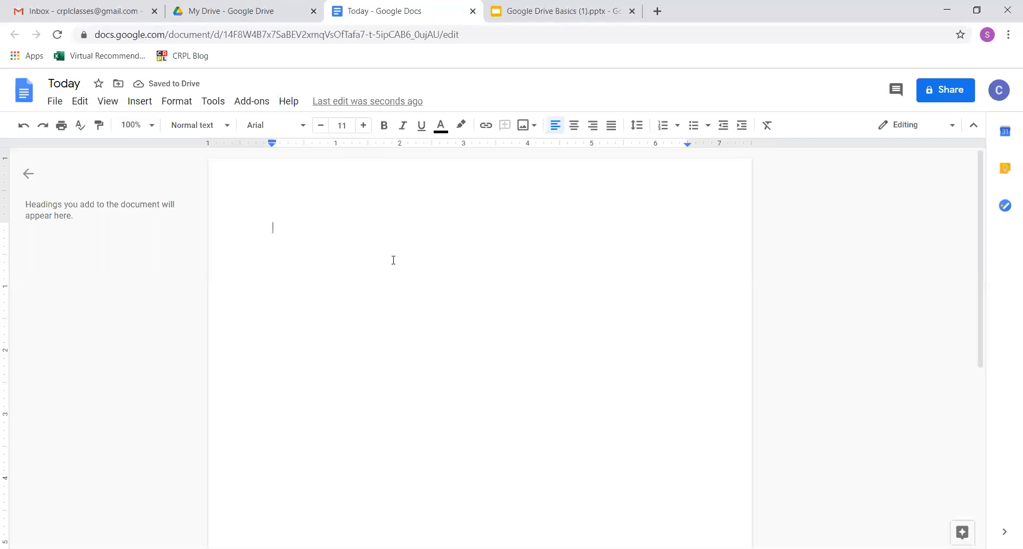
text(Today it is )
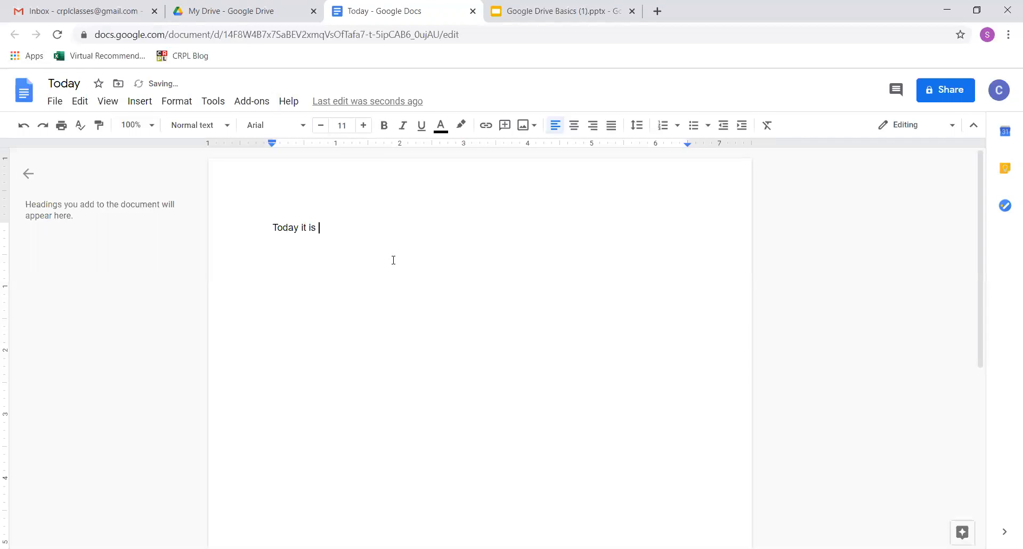
text(raining.)
Step: Change the font of the sentence "Today it is raining." to Times New Roman
drag(352, 228, 269, 236)
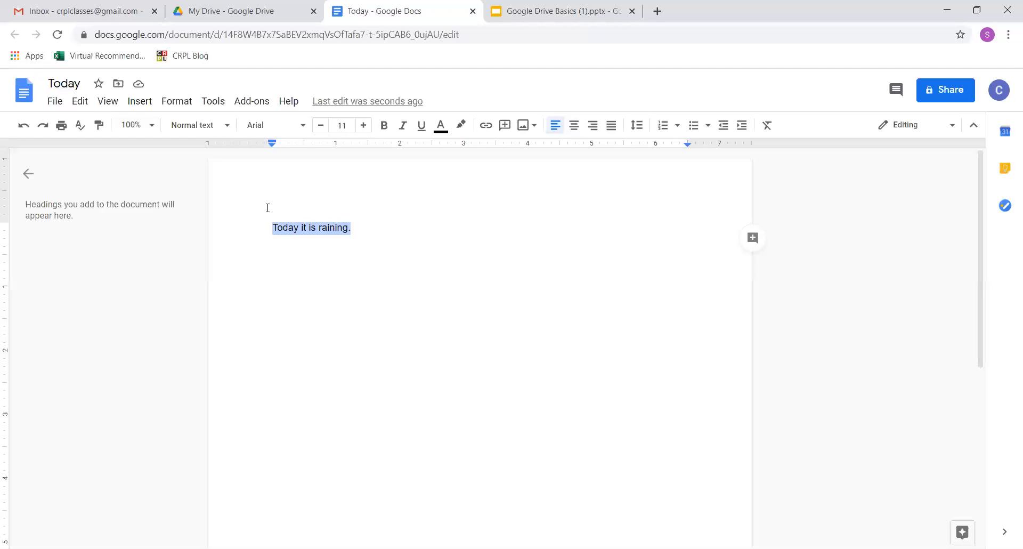
click(304, 126)
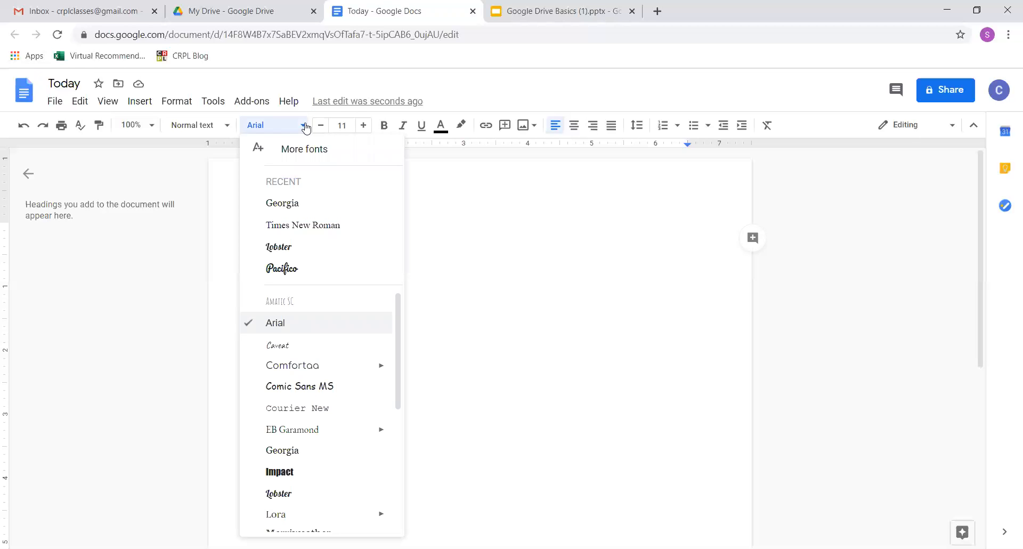
click(227, 128)
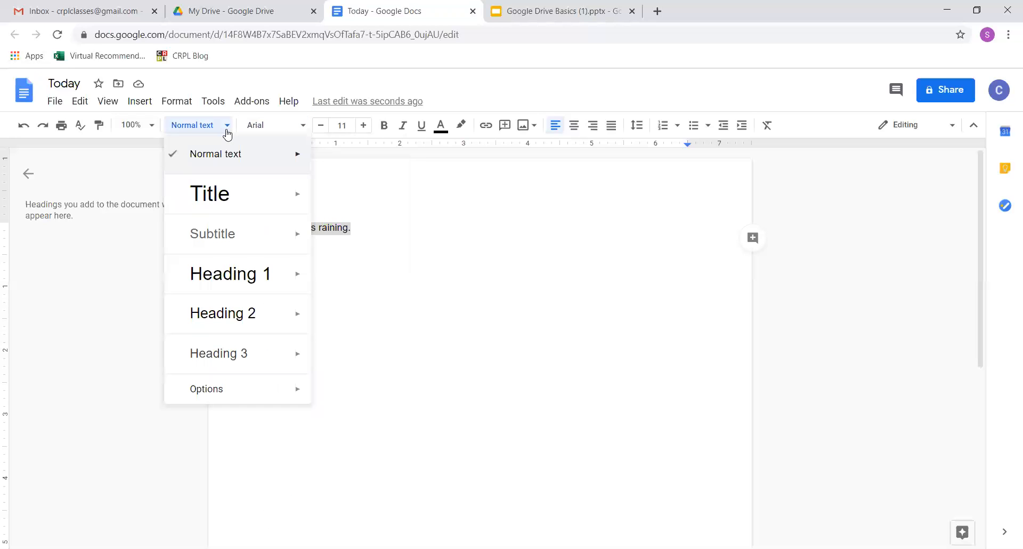
click(228, 131)
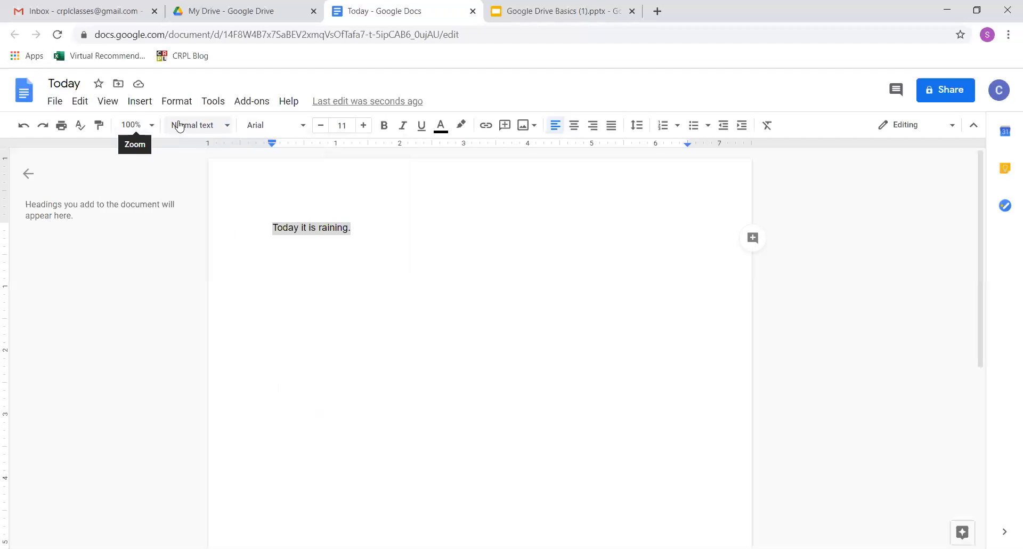
click(304, 129)
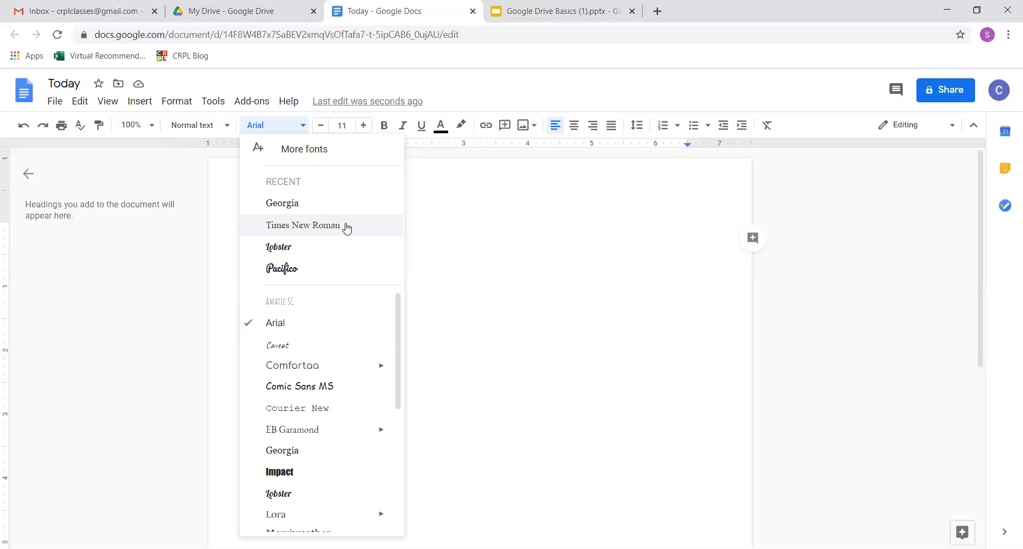
click(303, 225)
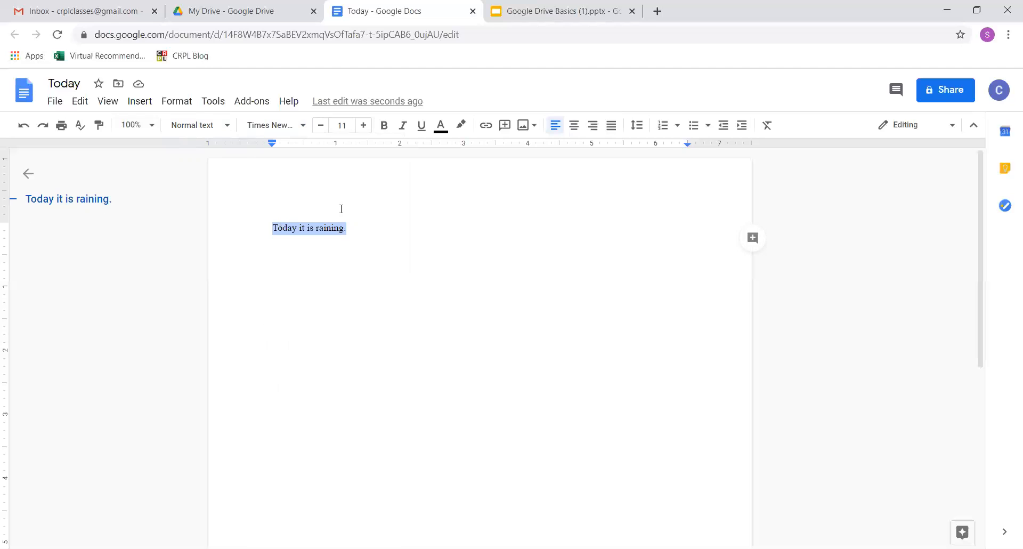
Step: Increase the sentence's font size to 14 and set its text color to blue
click(365, 126)
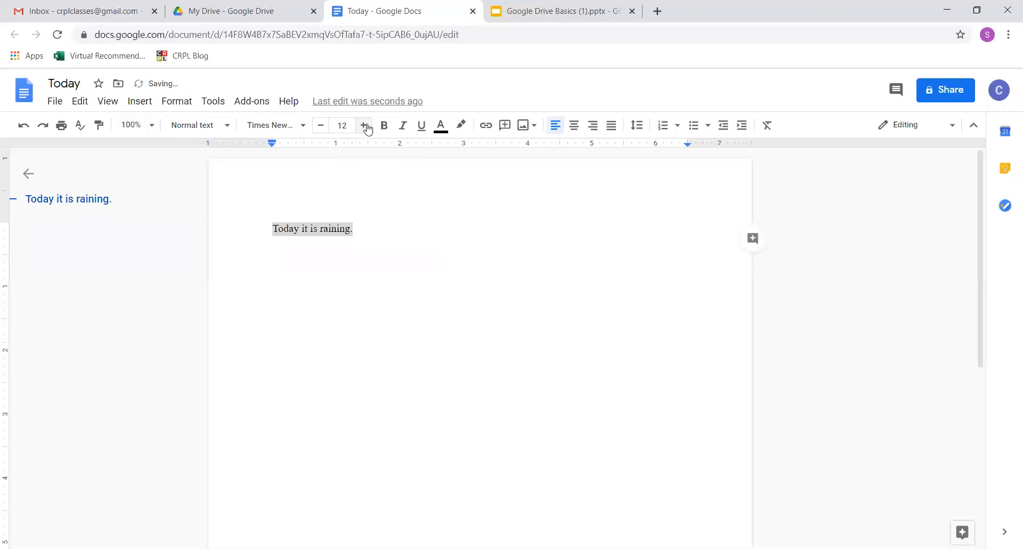
click(365, 126)
click(365, 125)
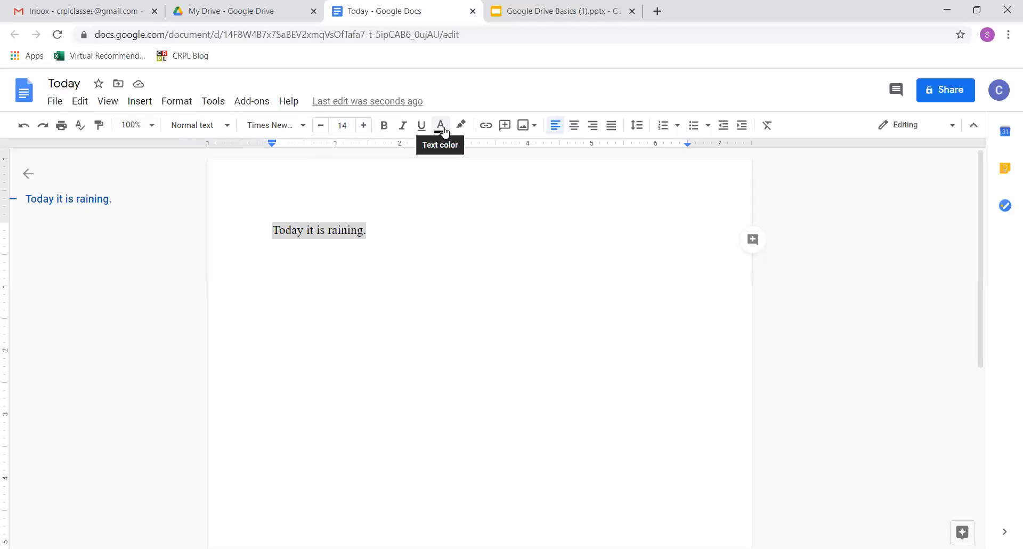
click(441, 126)
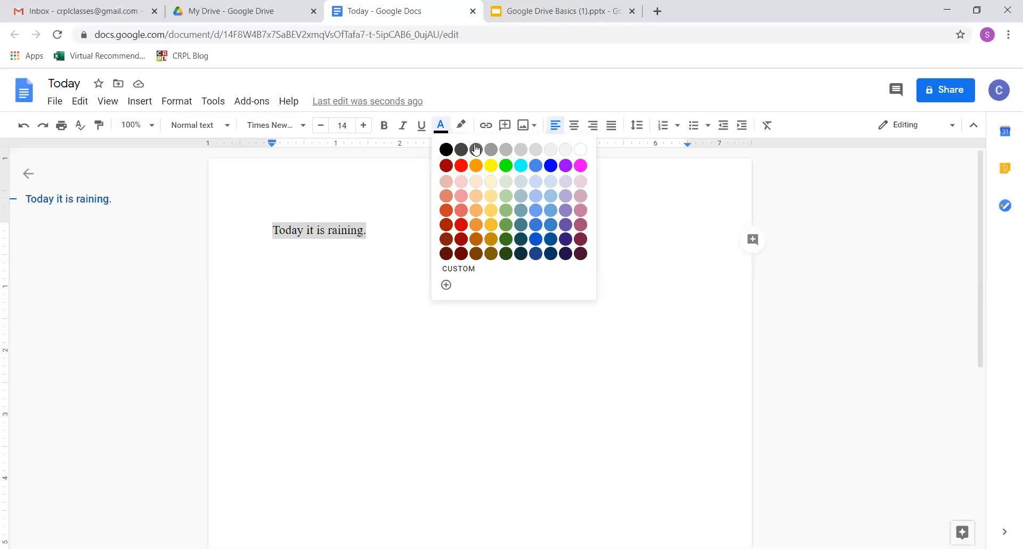
click(552, 166)
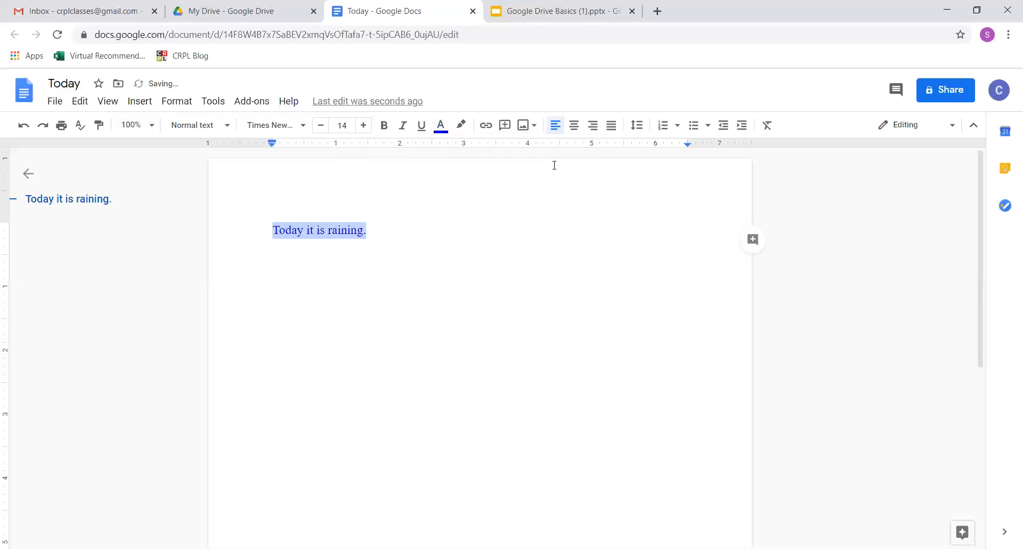
click(400, 238)
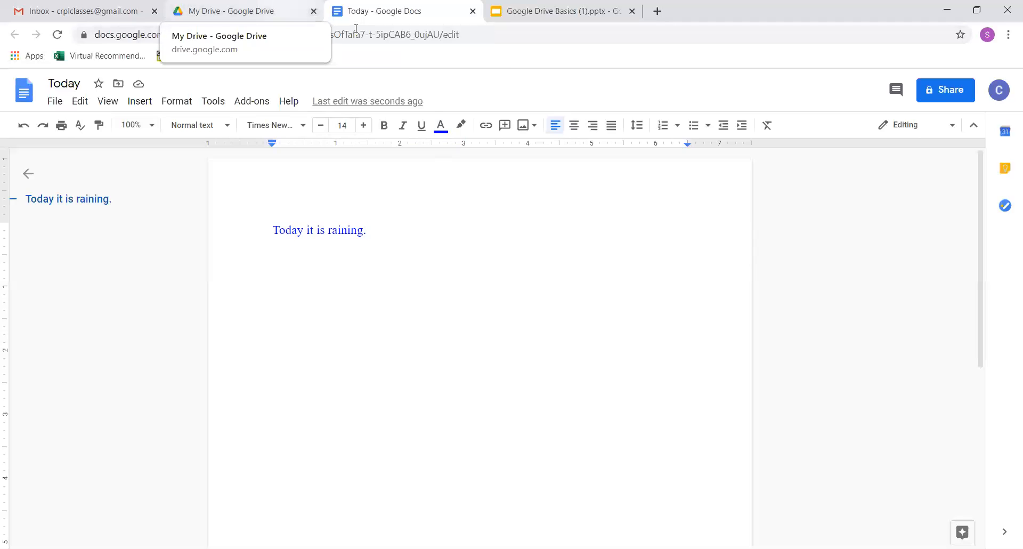
Step: Return to Google Drive, create a blank Google Sheets spreadsheet and name it "Today"
click(256, 15)
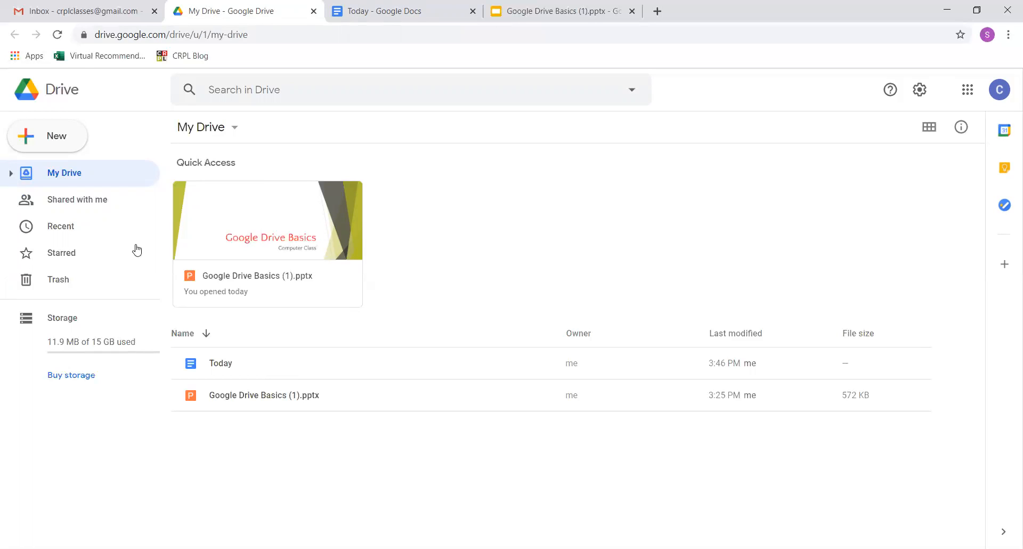
click(52, 143)
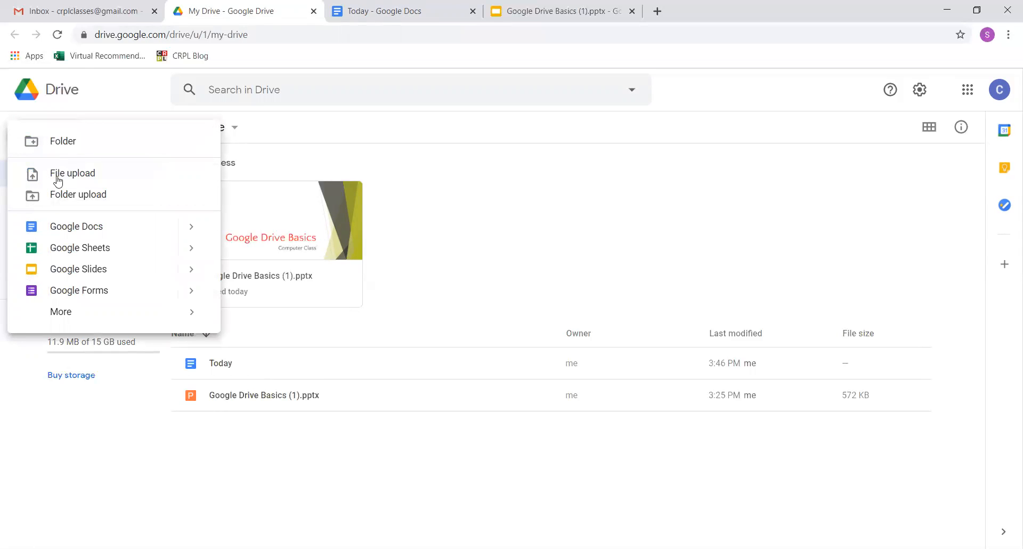
click(88, 254)
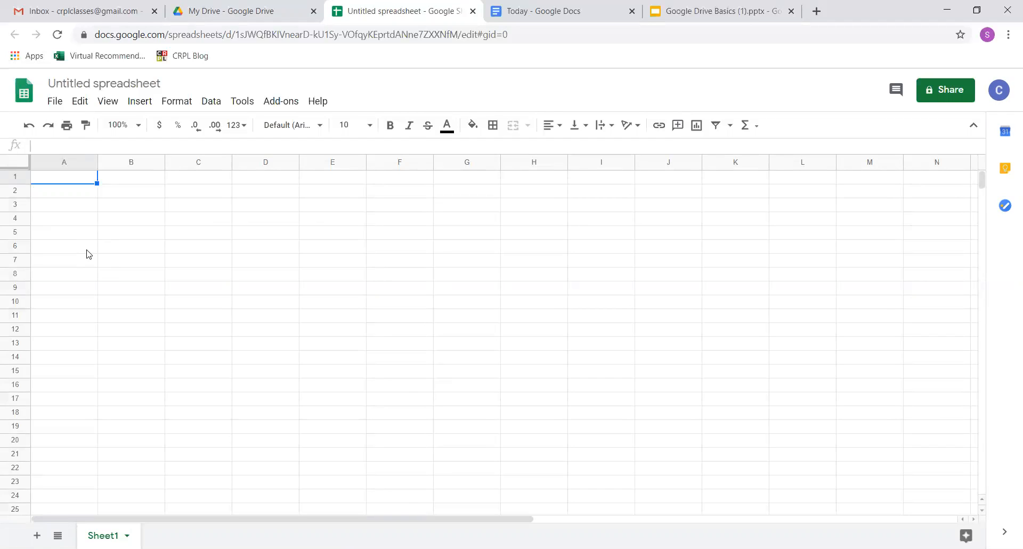
click(132, 83)
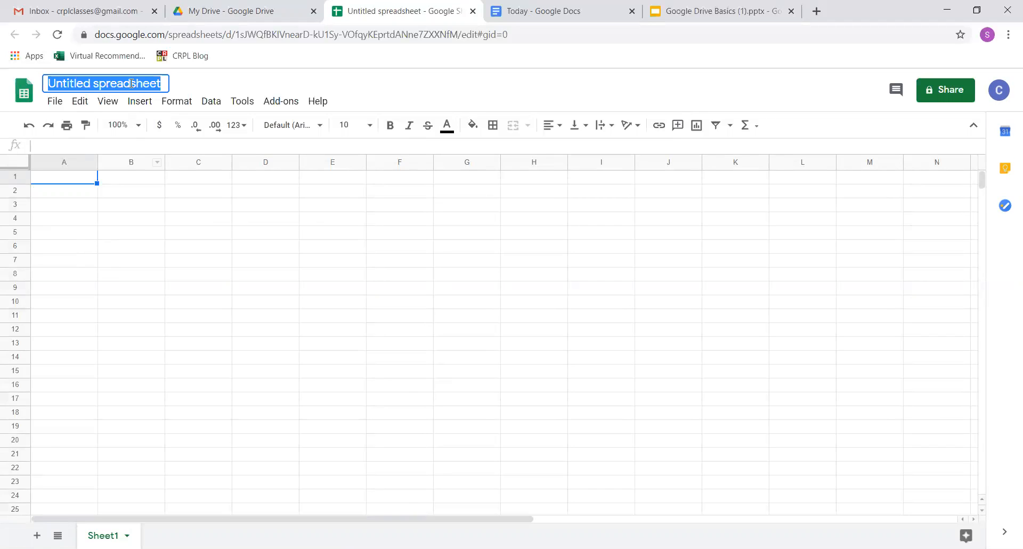
text(Toda)
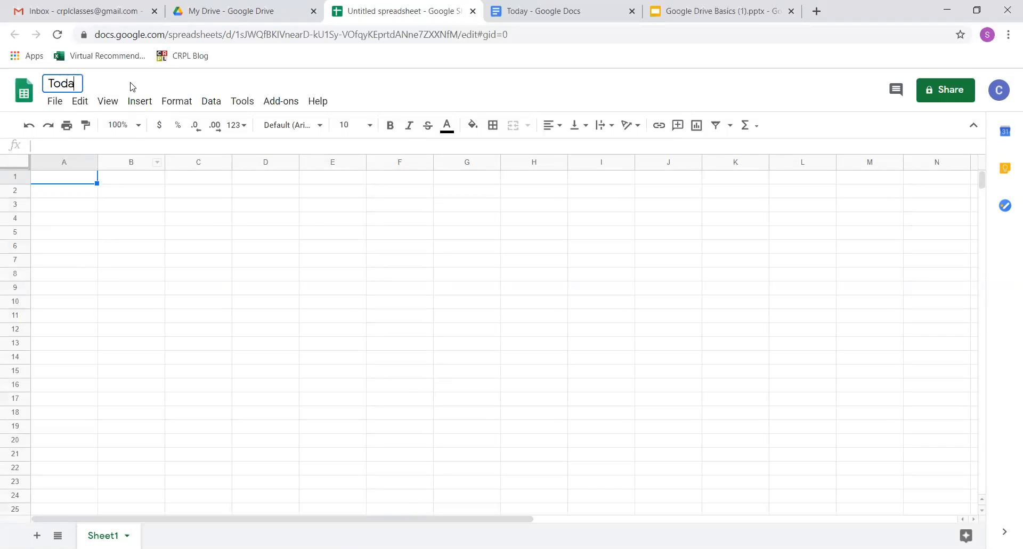
text(y)
Step: Enter the expense labels Rent, Utilities and Phone in cells A1 to A3
click(64, 183)
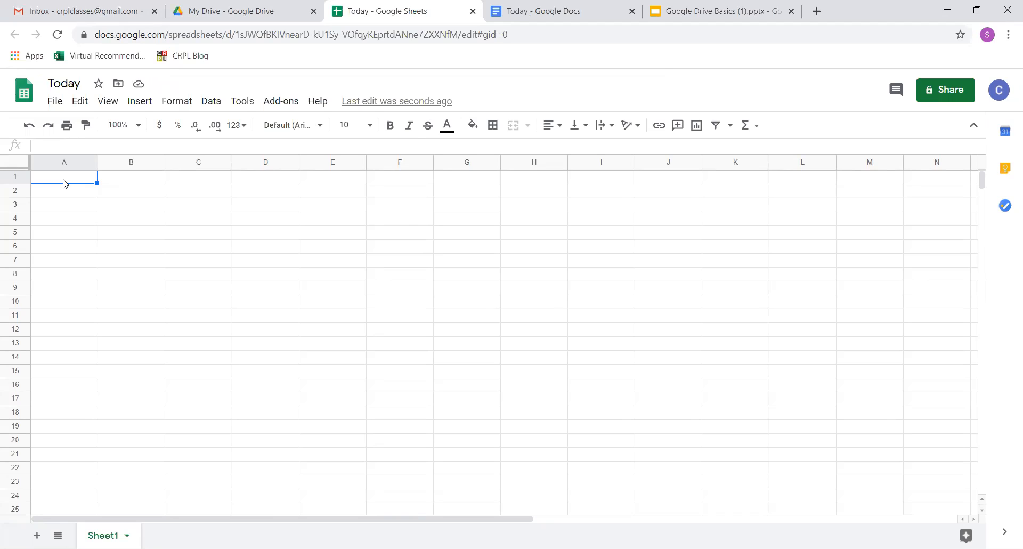
text(Rent)
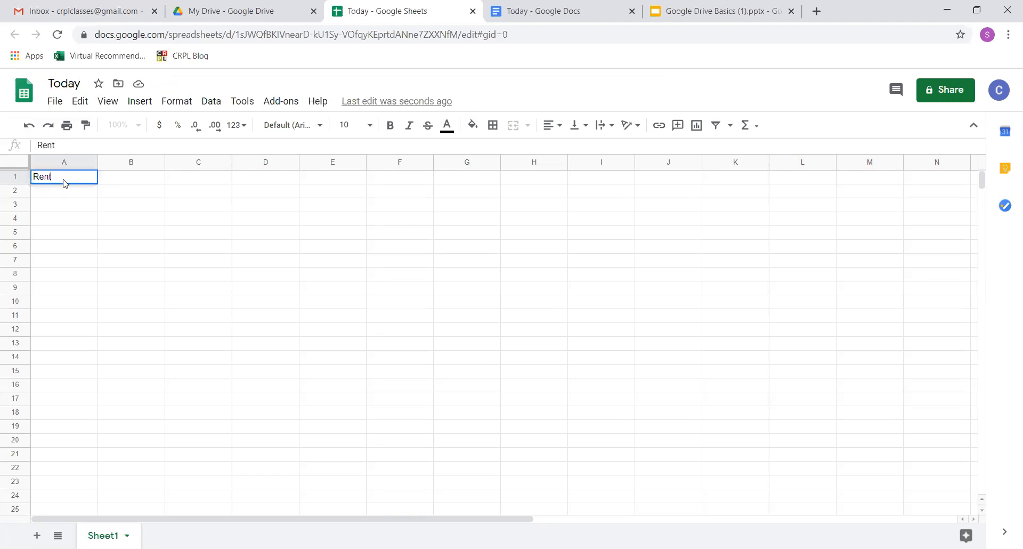
key(Return)
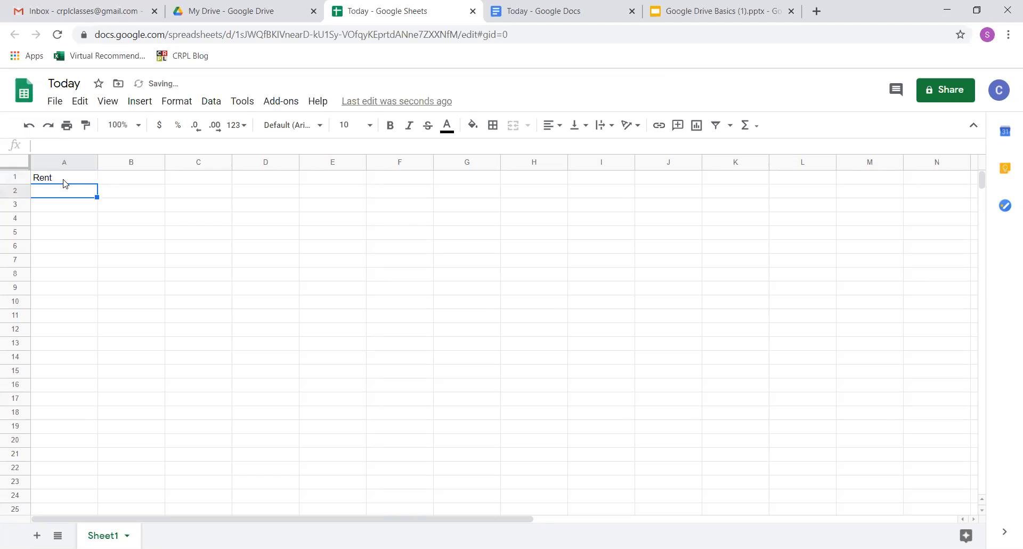
text(Utilities)
key(Return)
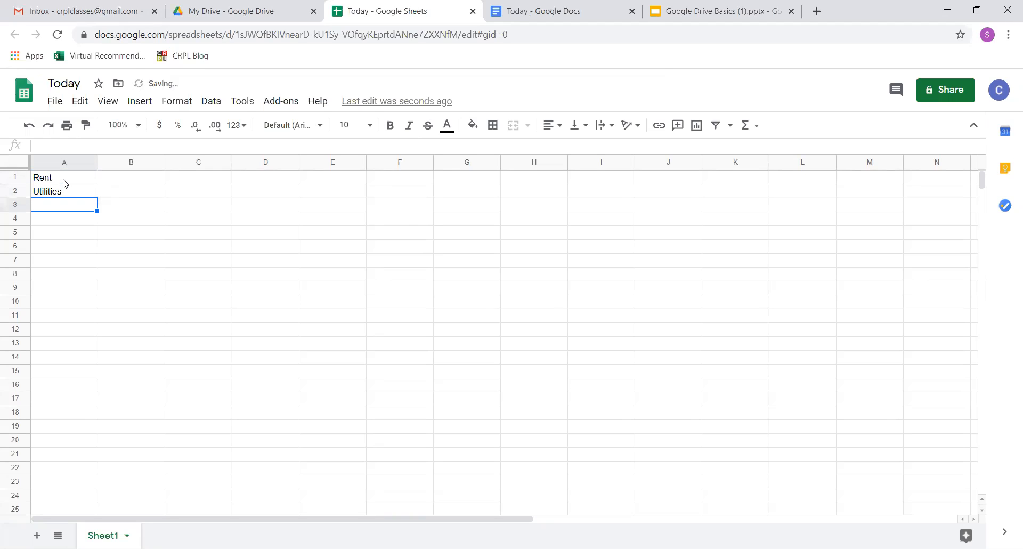
text(Phone)
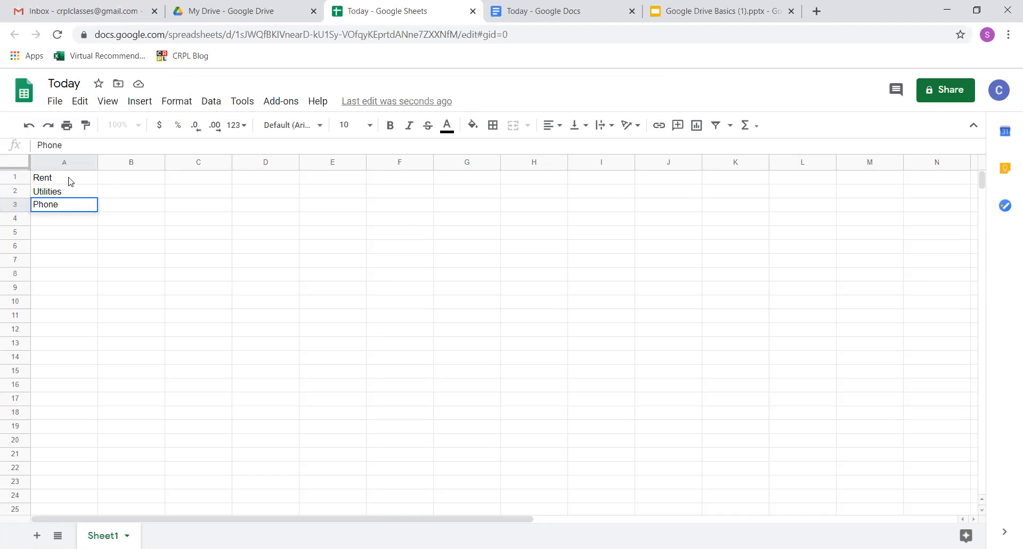
Step: Enter the amounts 600 for Rent, 250 for Utilities and 80 for Phone in cells B1 to B3
click(126, 181)
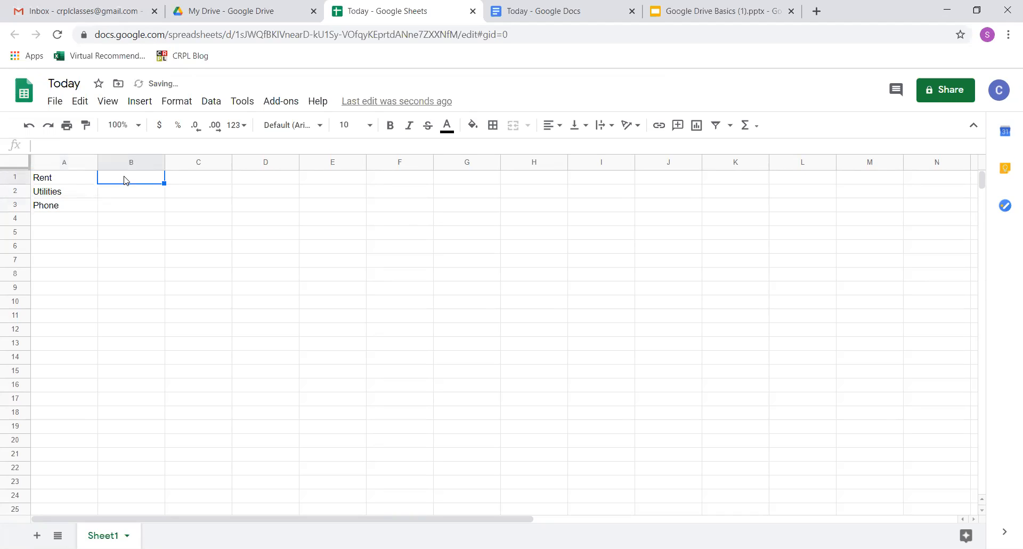
text(600)
key(Return)
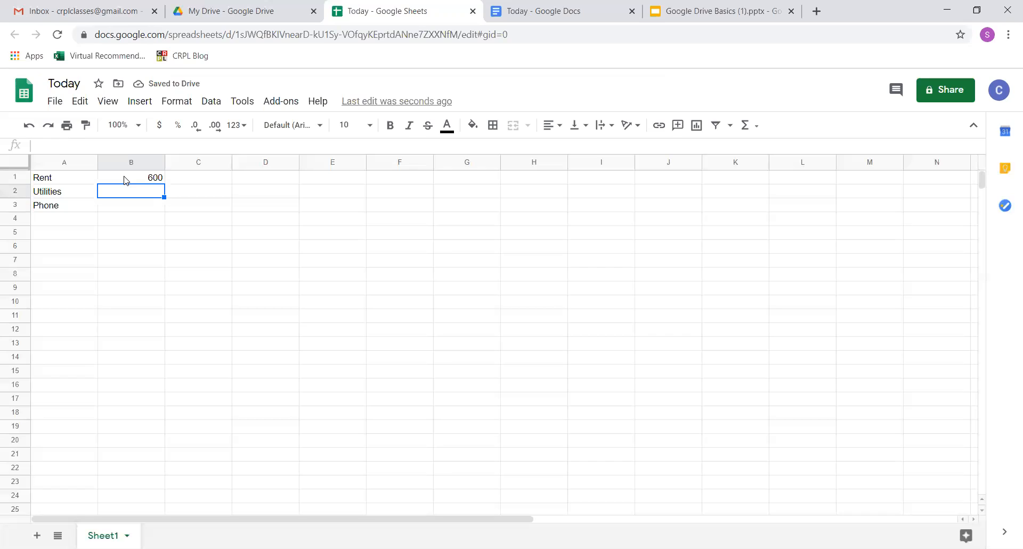
text(250)
key(Return)
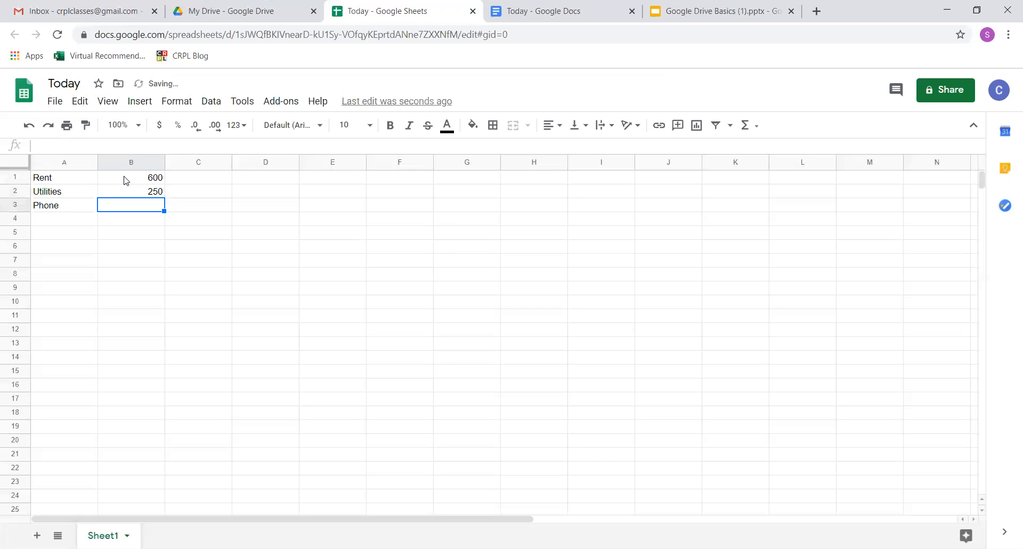
text(80)
key(Return)
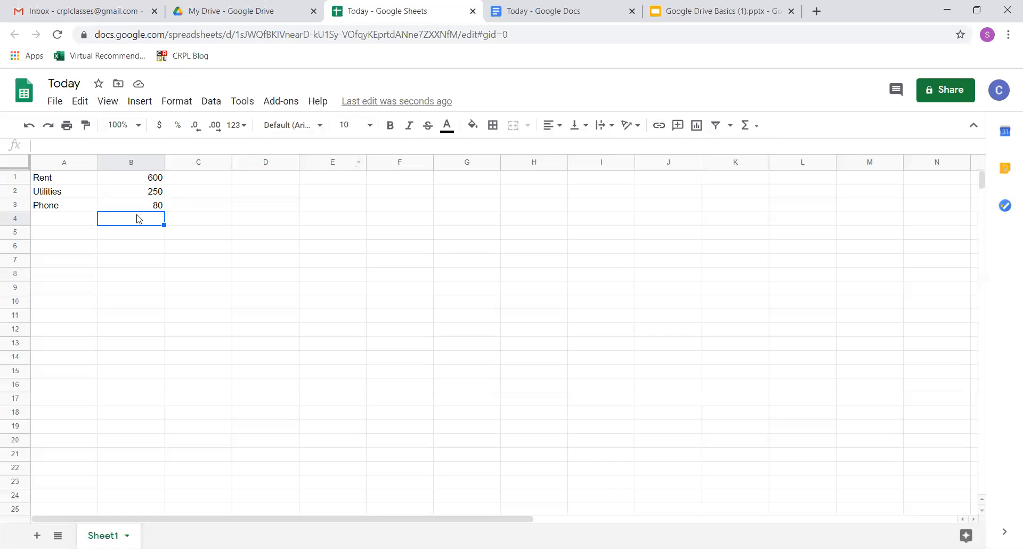
Step: Format the amounts in cells B1 to B3 as dollar currency
click(145, 180)
drag(144, 180, 145, 207)
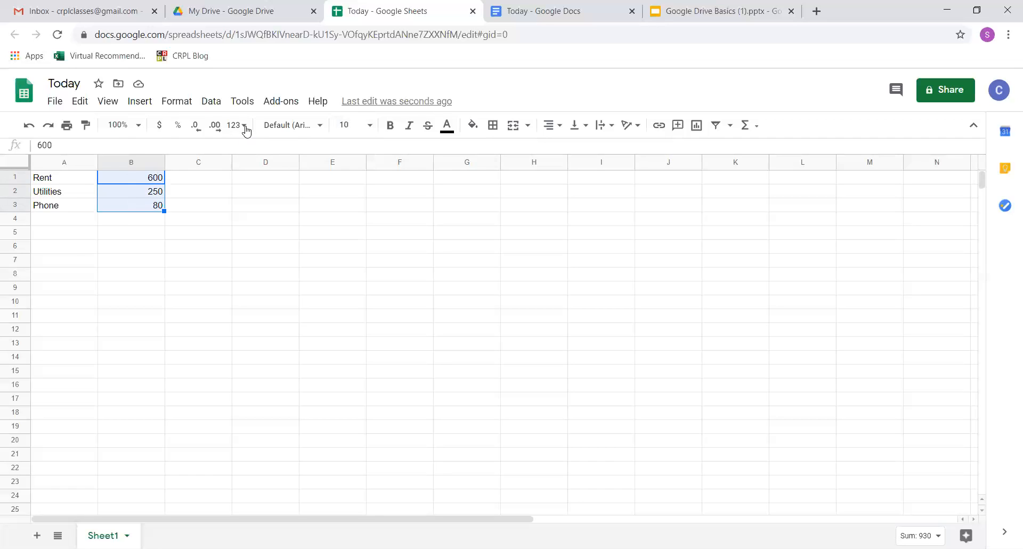
click(160, 126)
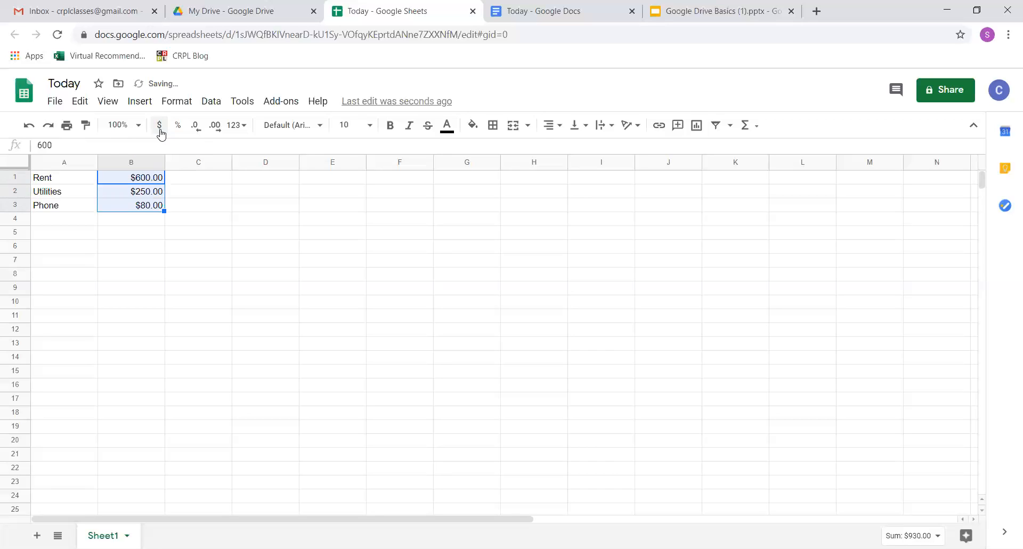
Step: Total the expense amounts in cells B1 to B3 with the SUM function in cell B4 and check its formula
click(149, 224)
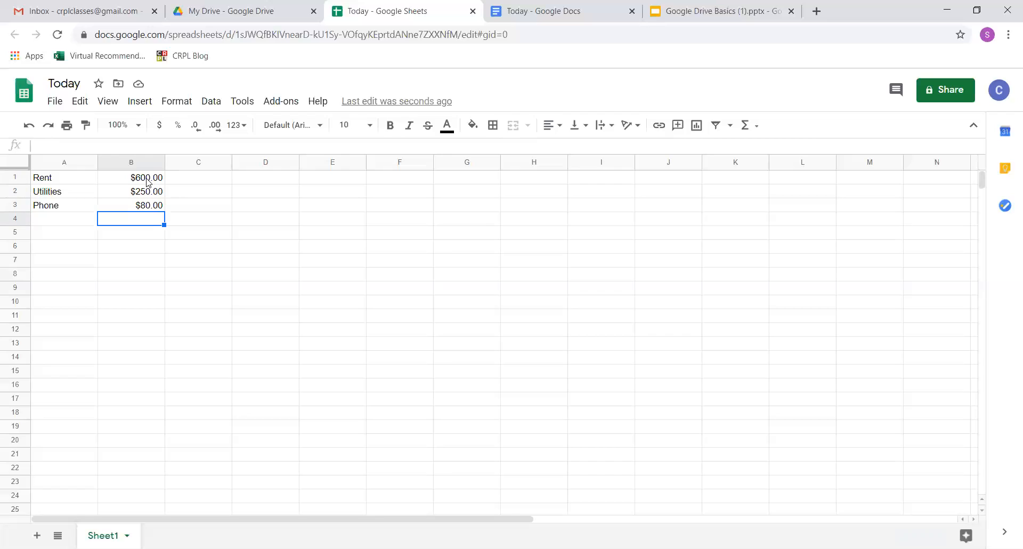
drag(148, 181, 149, 208)
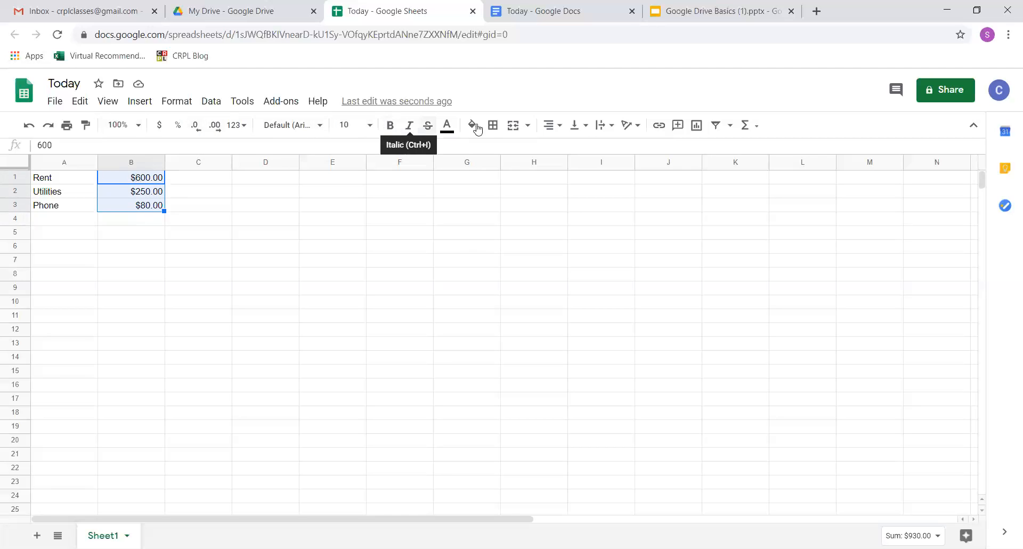
click(758, 126)
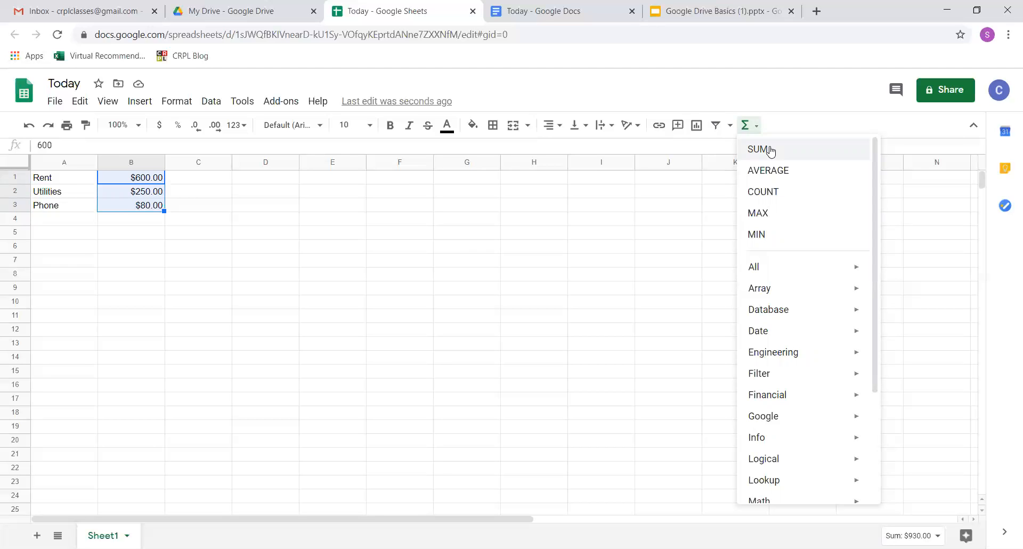
click(769, 150)
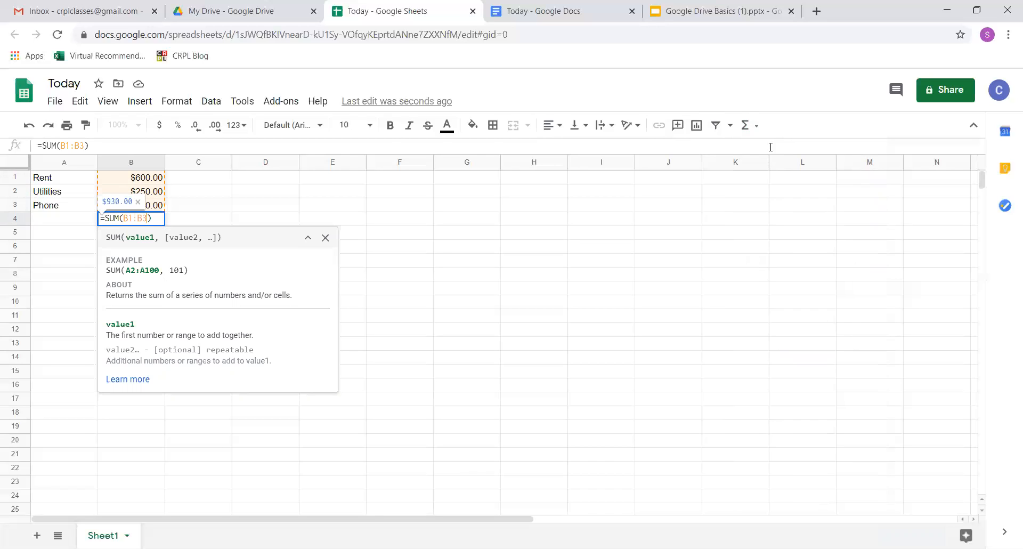
key(Return)
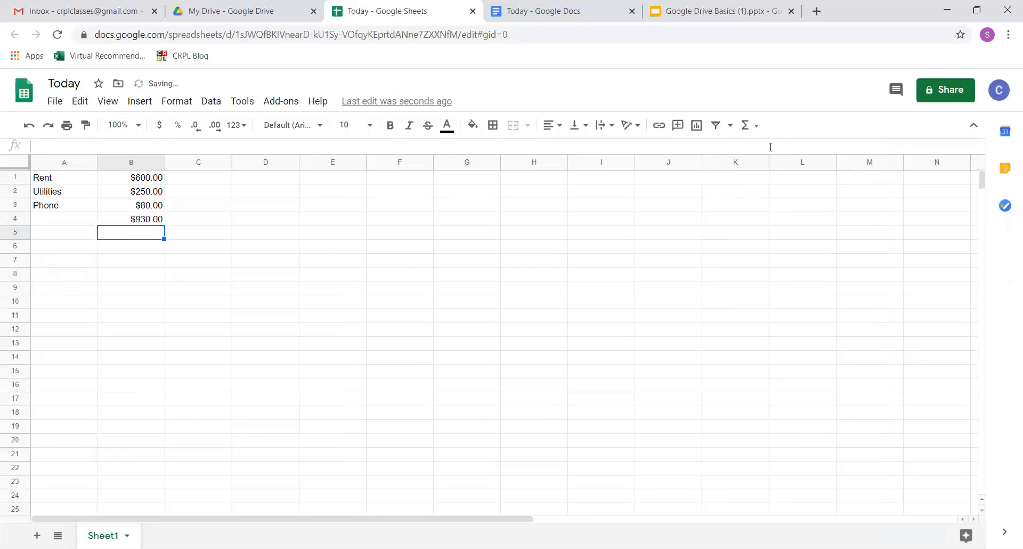
click(149, 222)
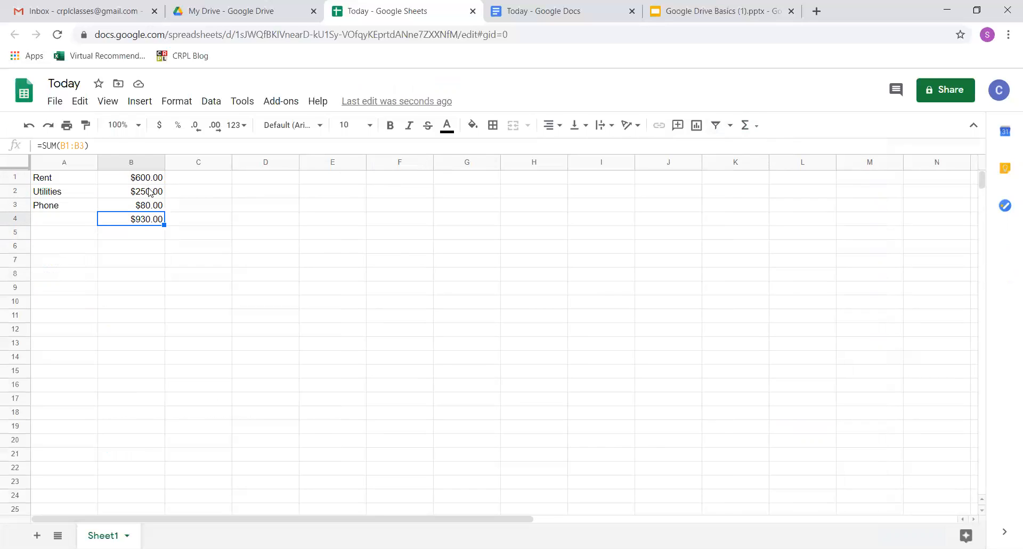
click(138, 234)
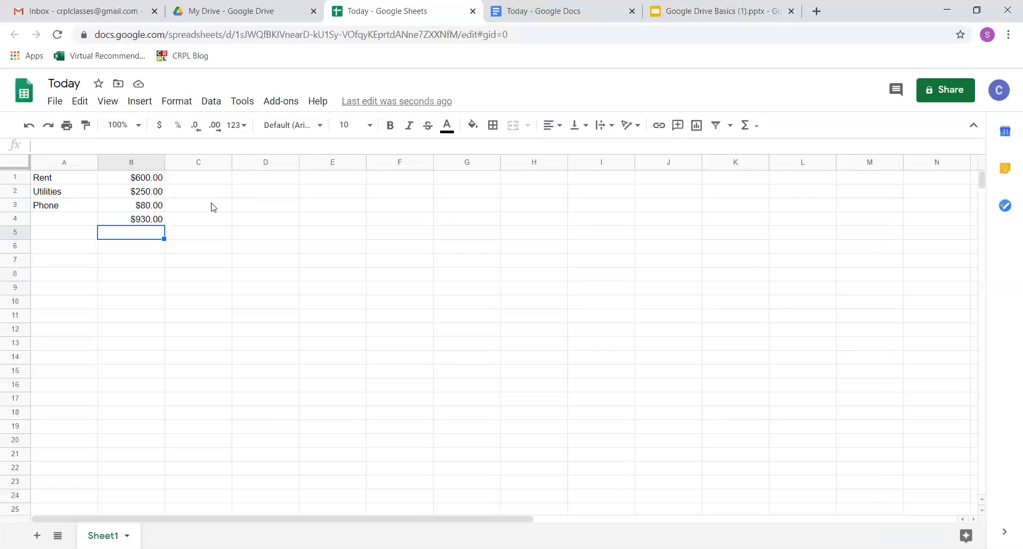
Step: Change the Utilities amount in cell B2 to 220
click(146, 193)
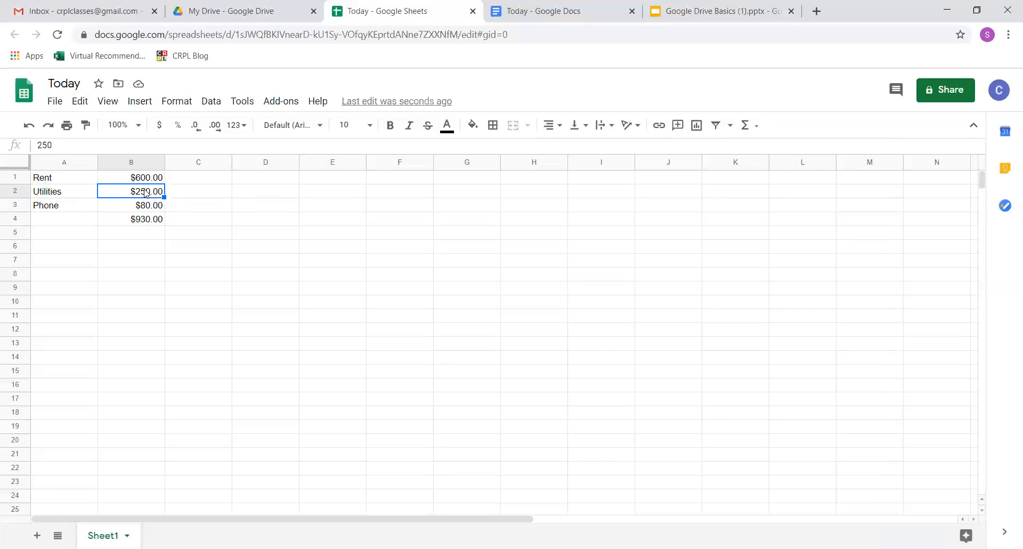
text(220)
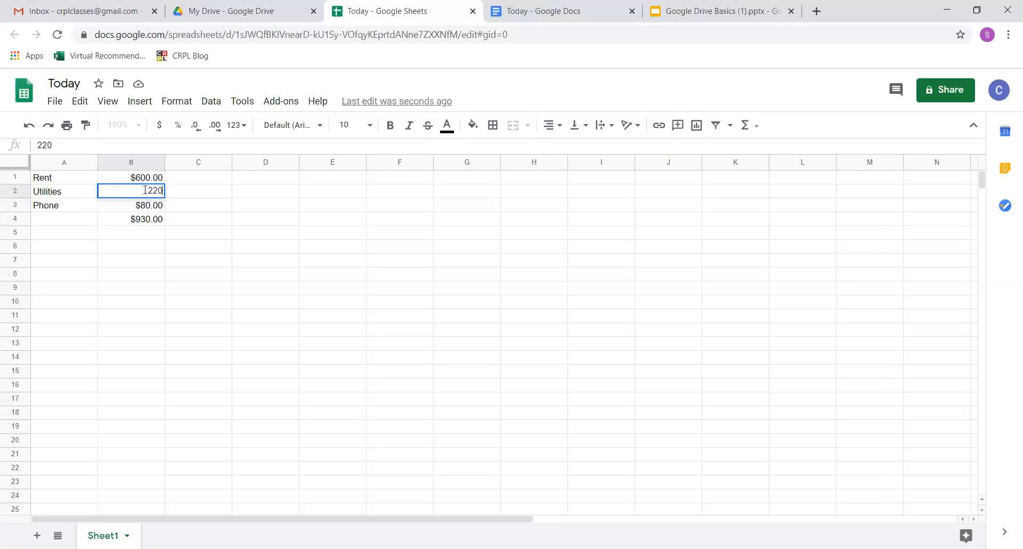
key(Return)
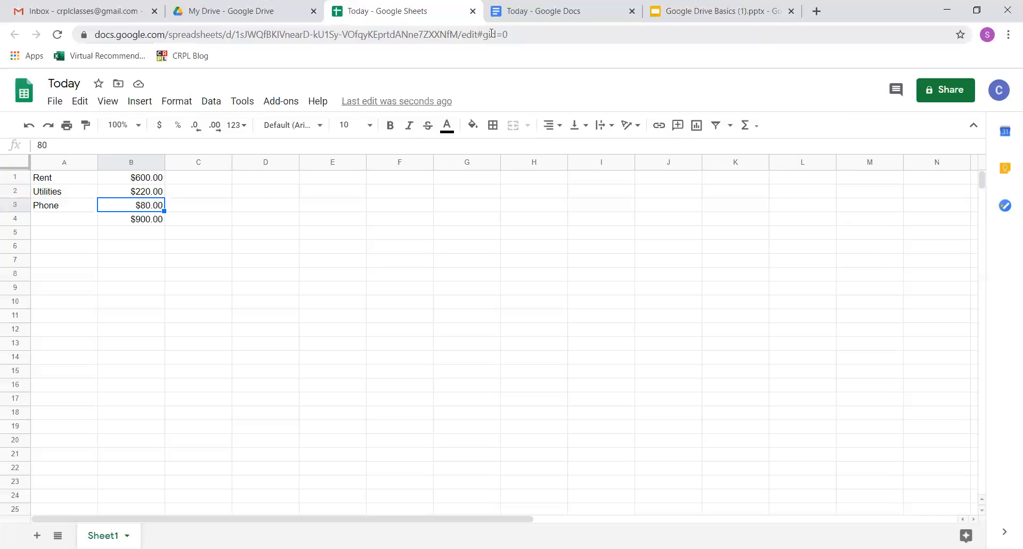
Step: Return to Google Drive, create a blank Google Slides presentation and name it "Today"
click(252, 10)
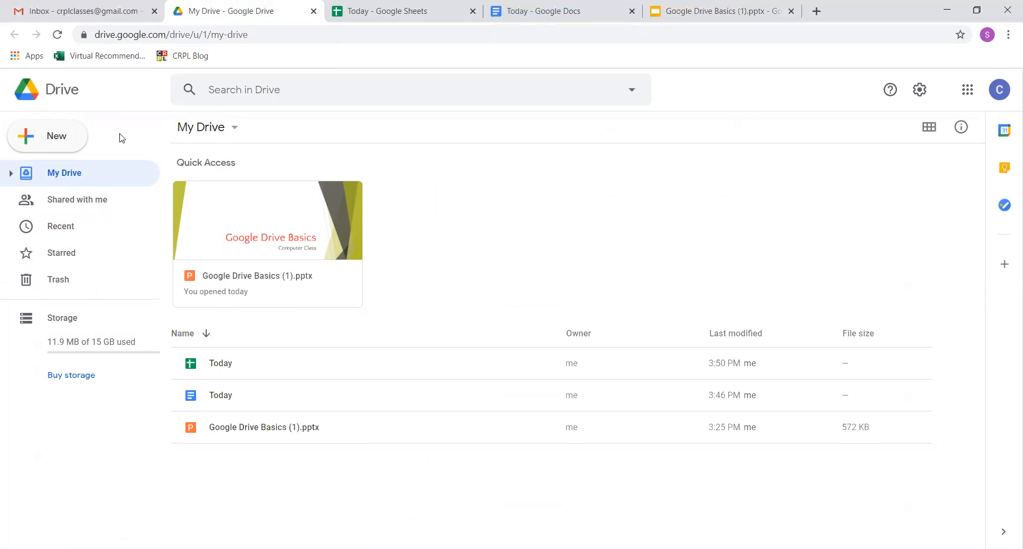
click(68, 137)
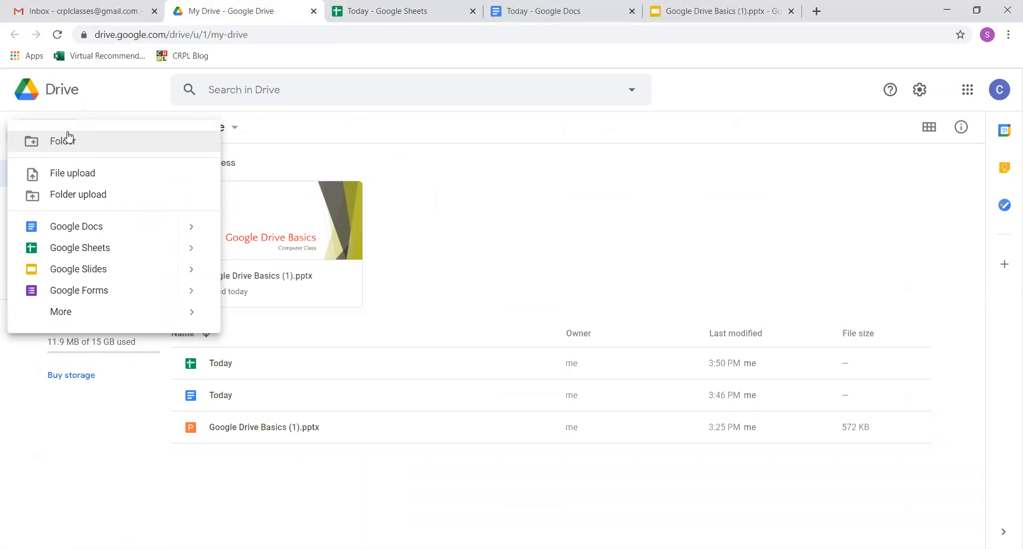
click(72, 270)
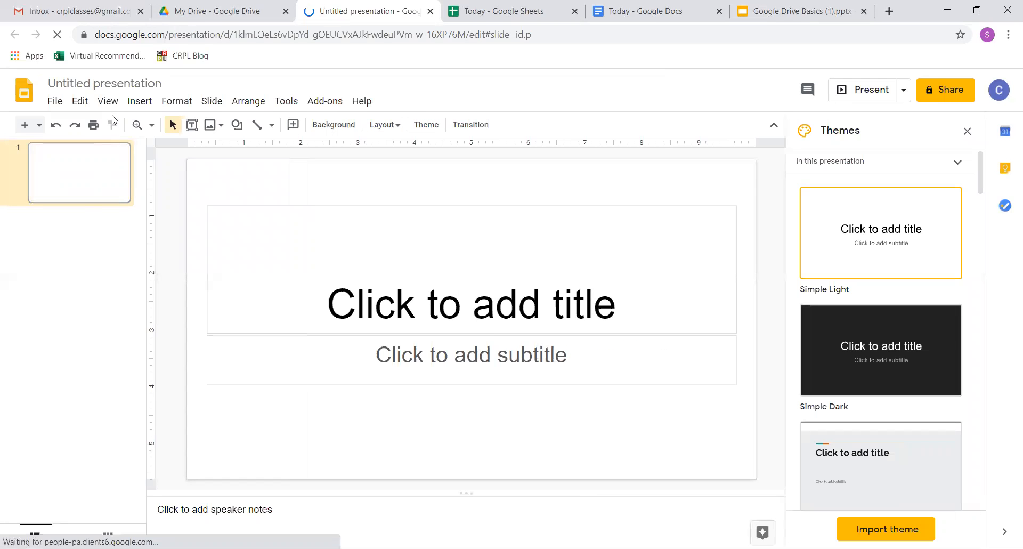
click(122, 79)
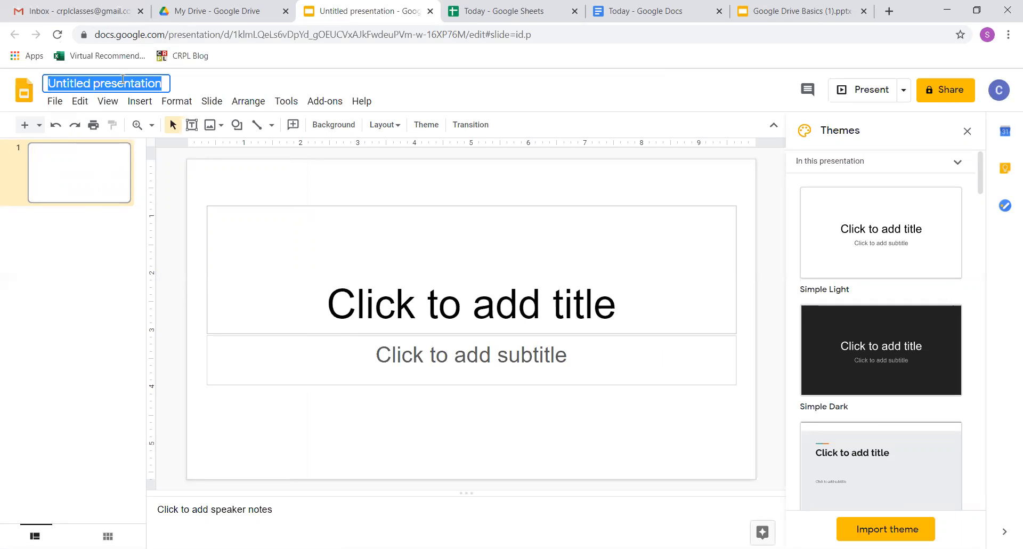
text(Today)
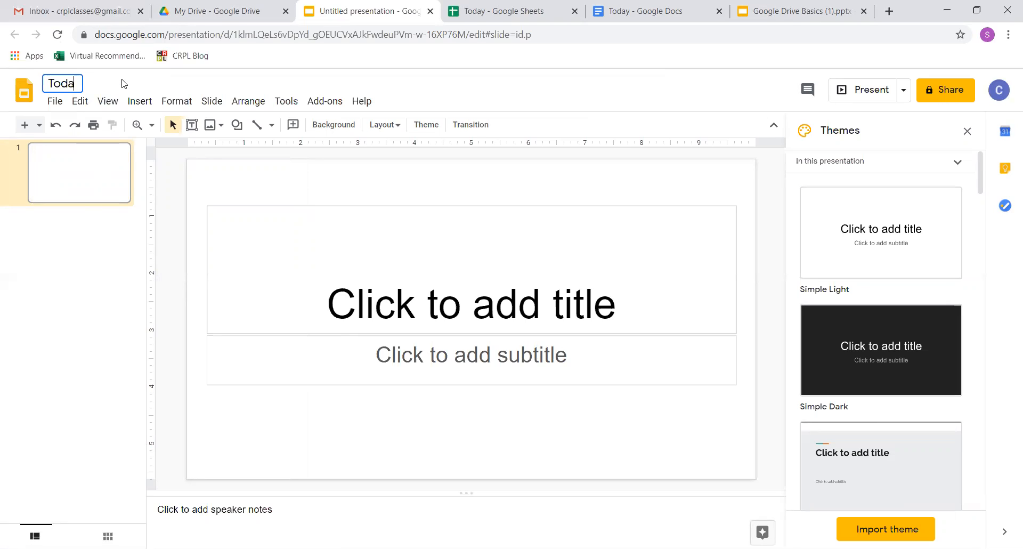
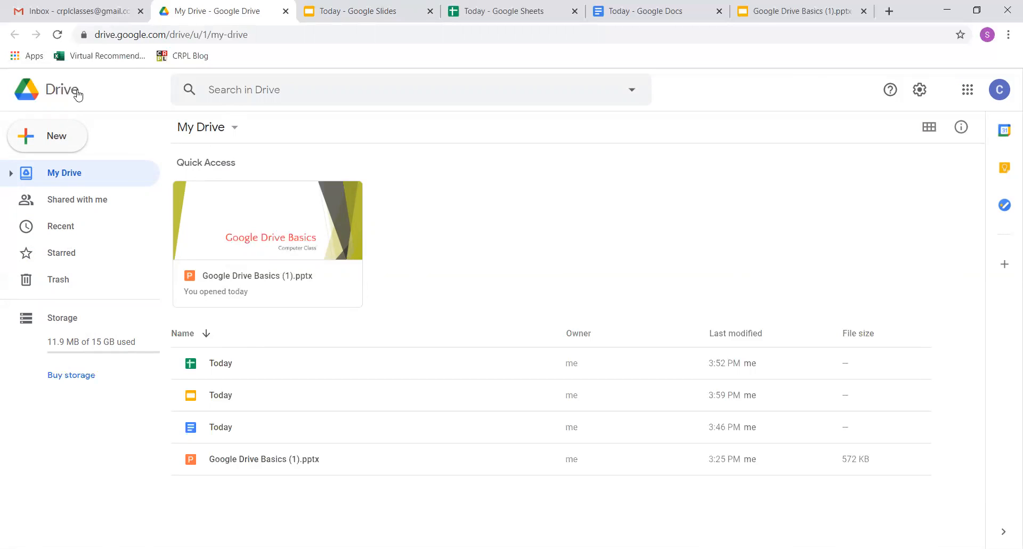
Step: Create a blank Google Forms form from Google Drive and name it "Library", using the same form title
click(53, 139)
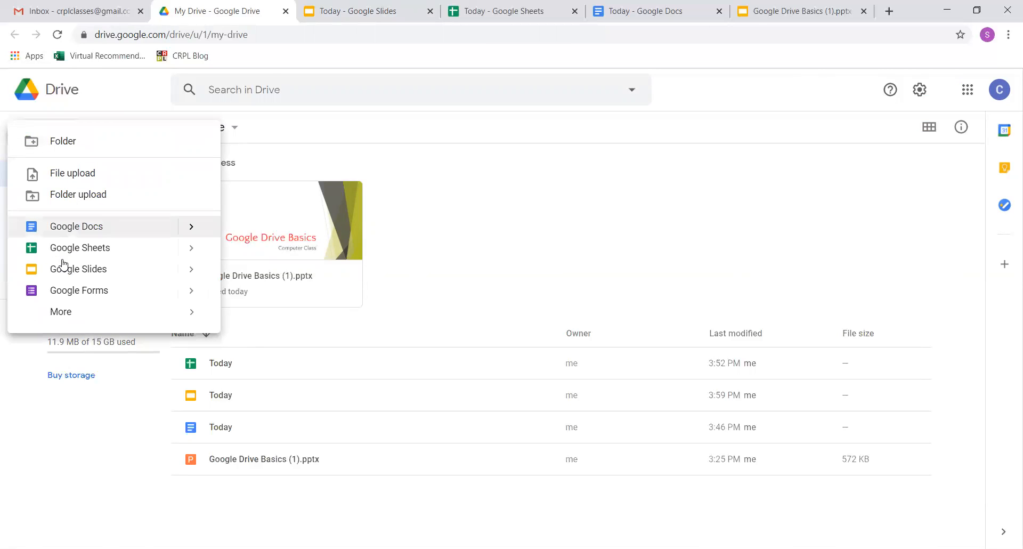
click(74, 292)
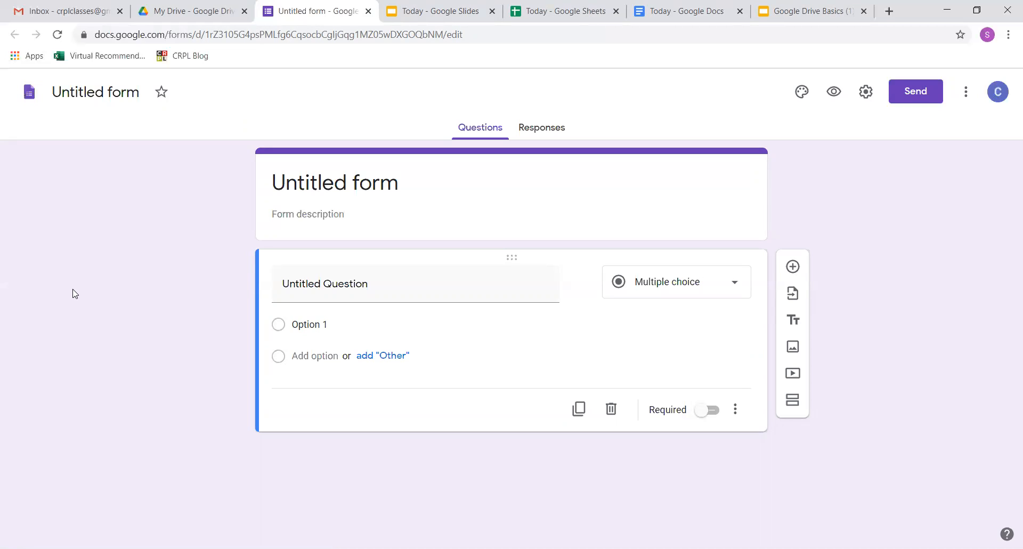
click(118, 88)
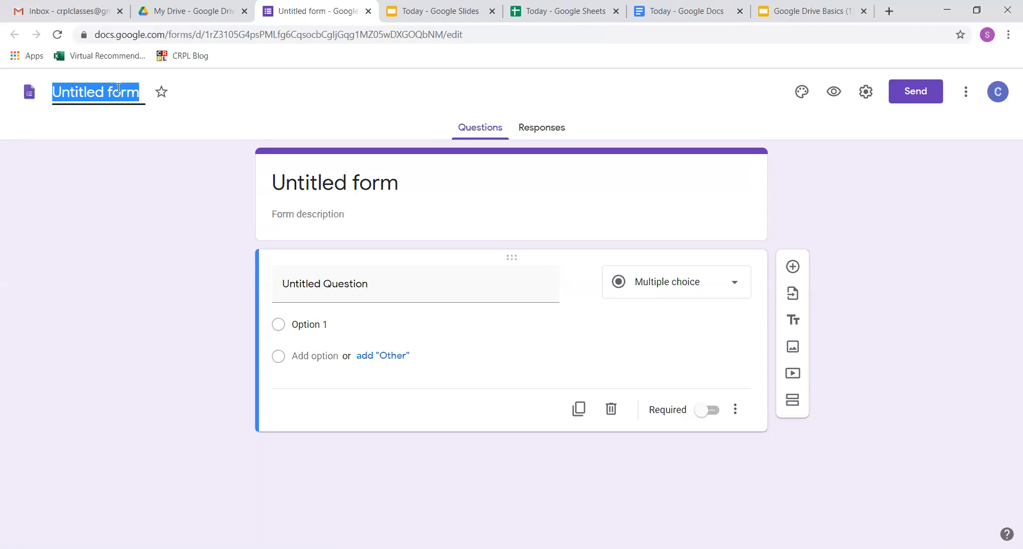
text(Library)
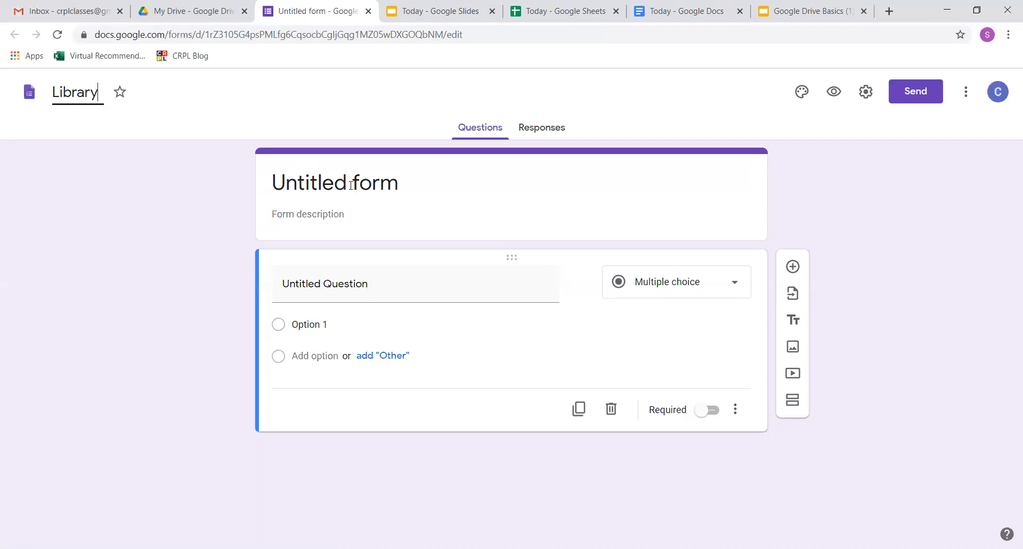
click(350, 185)
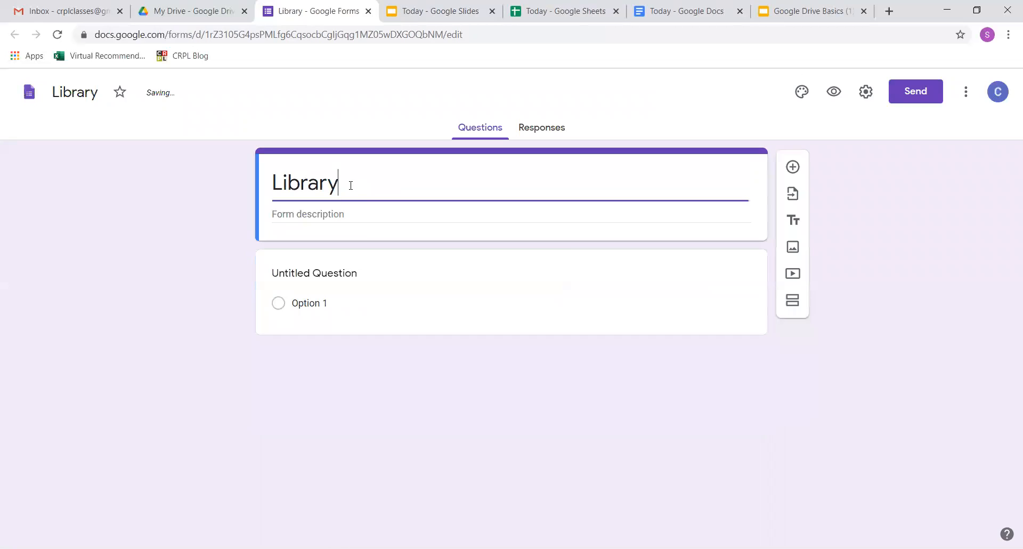
Step: Enter "Was this class what you expected?" as the text of the form's first question
click(321, 273)
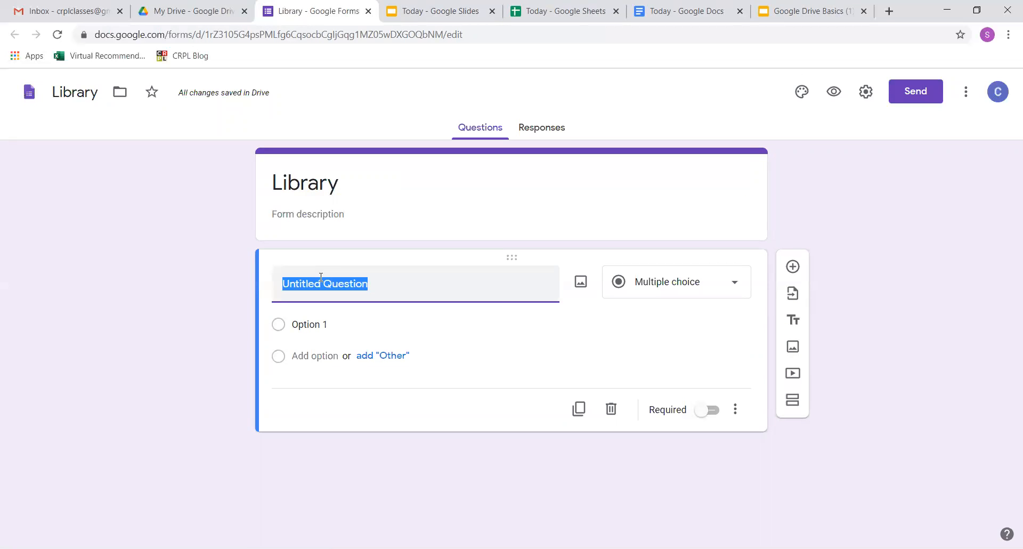
text(Was thi)
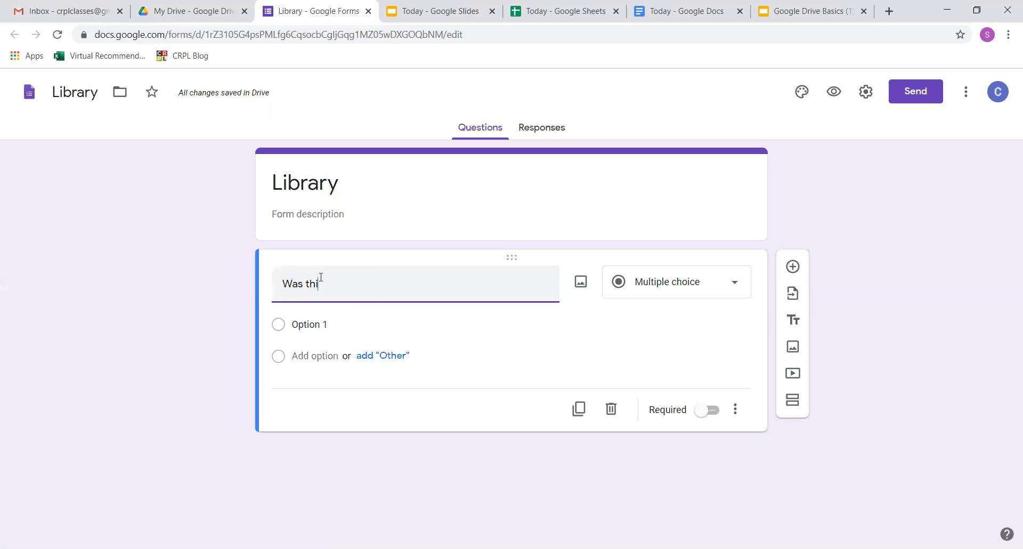
text(s class what you expected?)
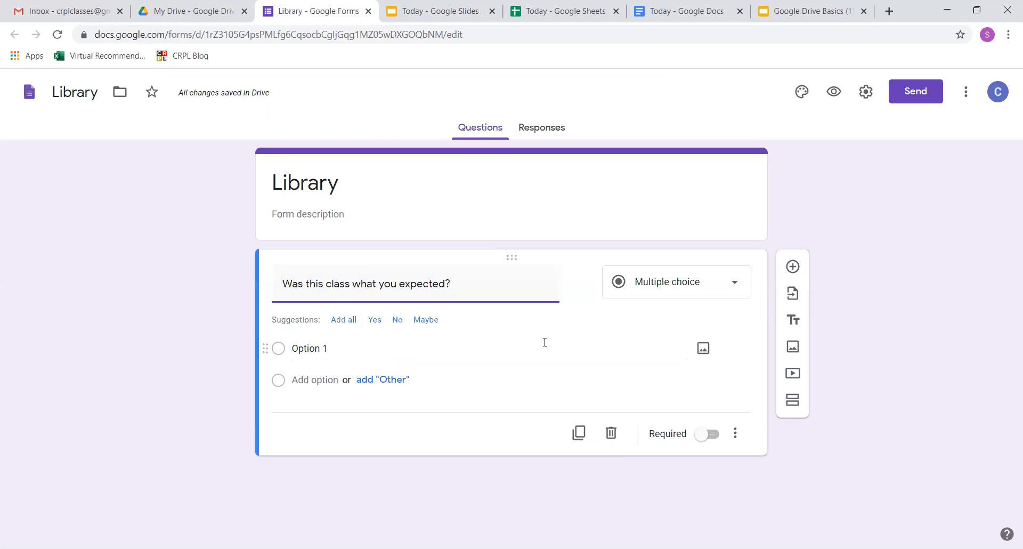
Step: Use the Multiple choice type for the first question and give it the answer options Yes and No
click(735, 286)
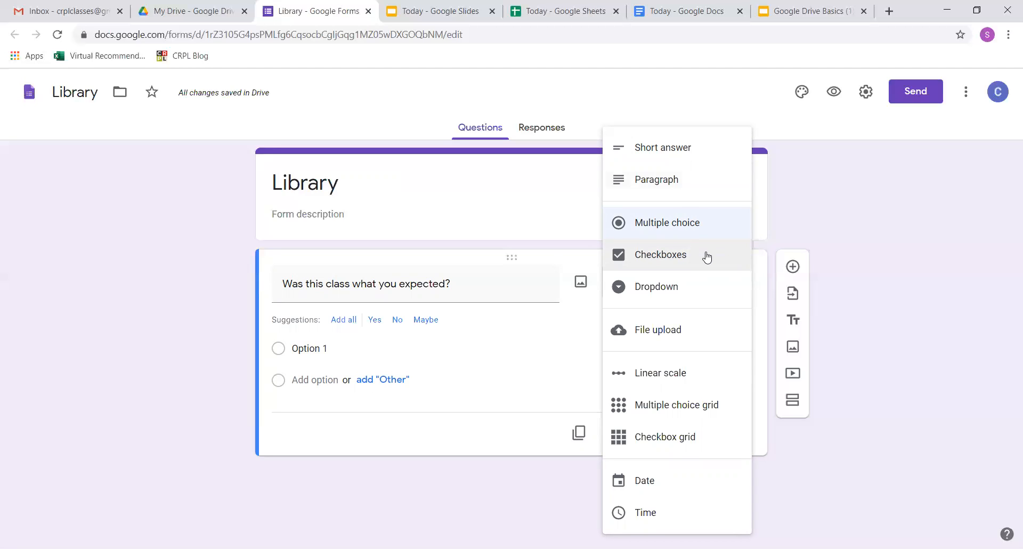
click(710, 225)
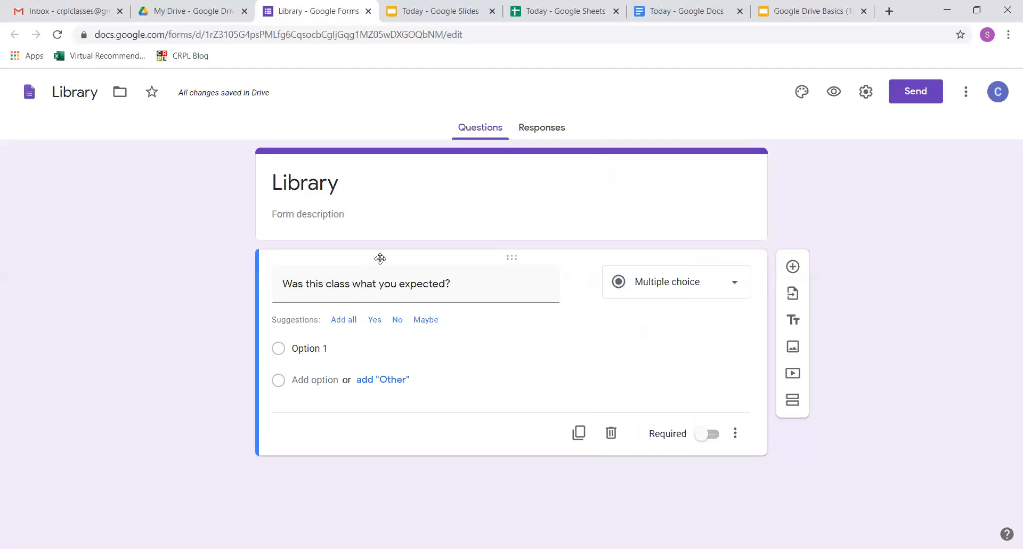
click(314, 347)
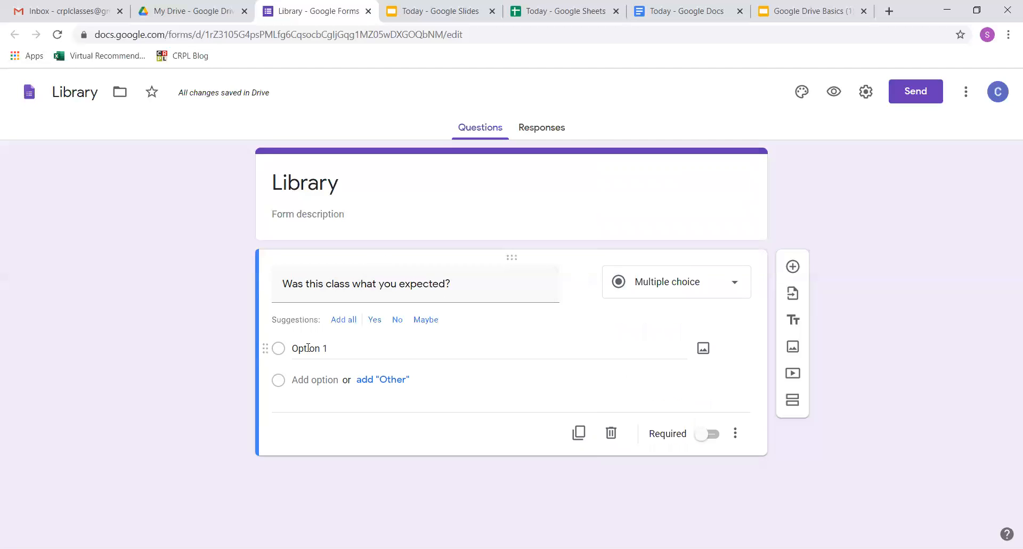
click(308, 347)
text(Yes)
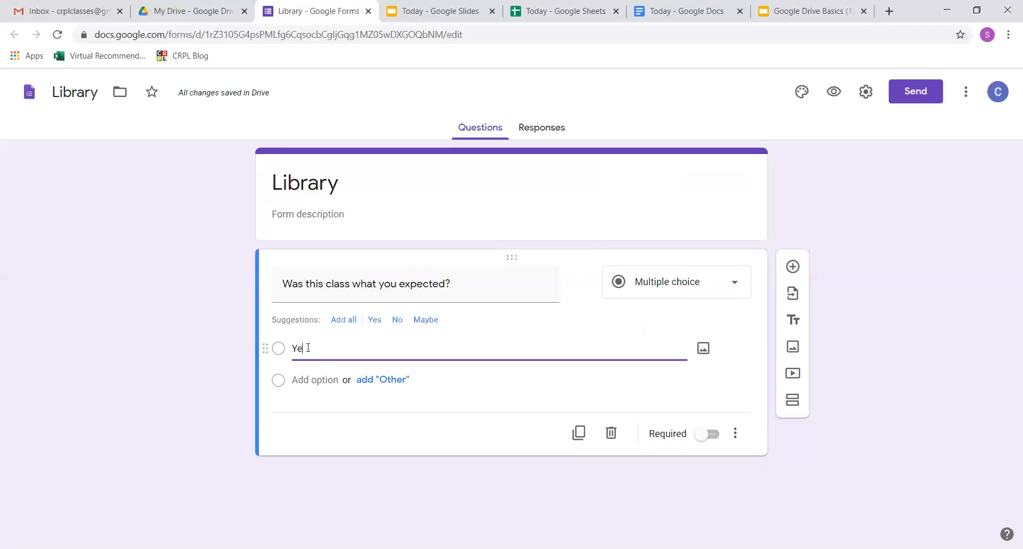
click(314, 378)
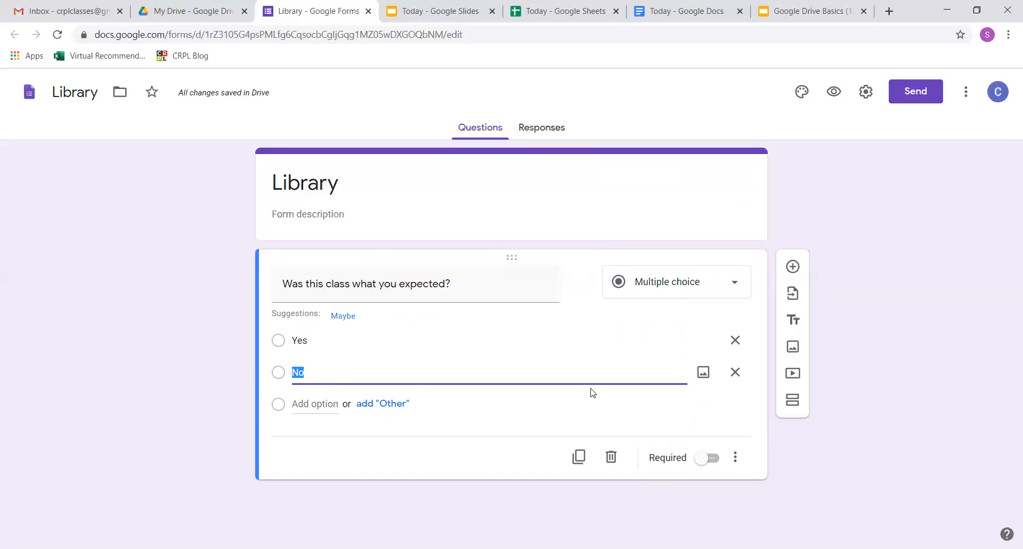
Step: Add a second question of the Paragraph type reading "What other classes would you like to see offered at the library?"
click(793, 267)
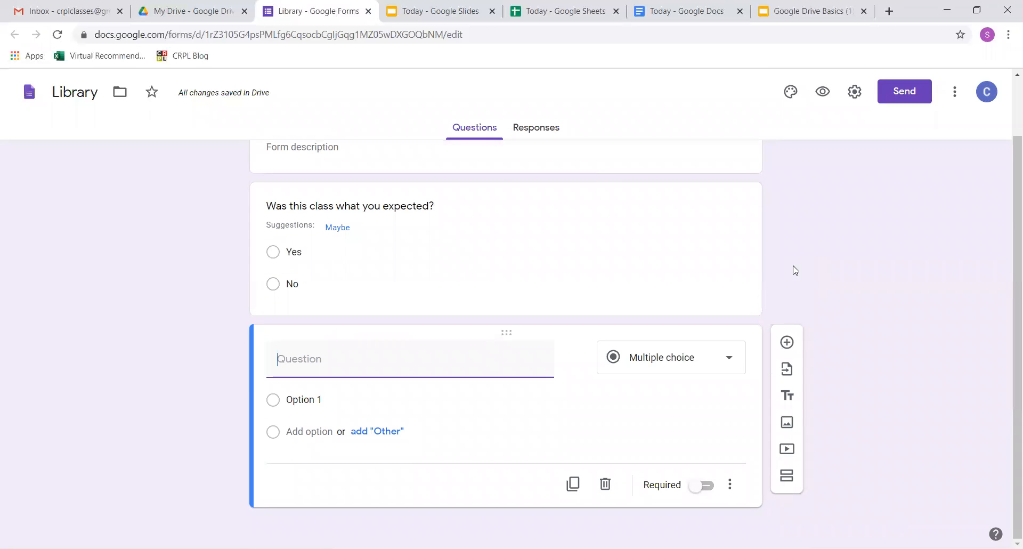
text(What other classe)
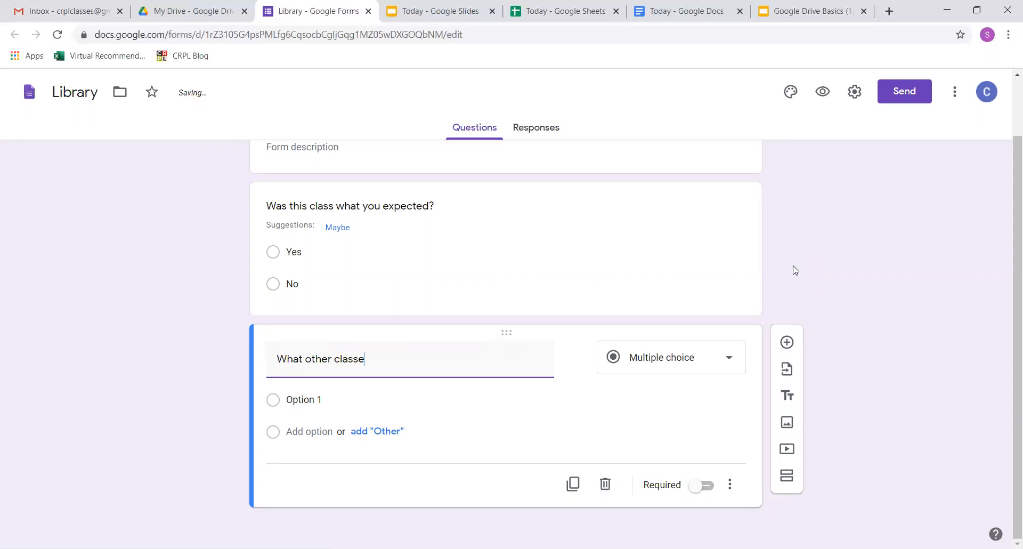
text(s would you like)
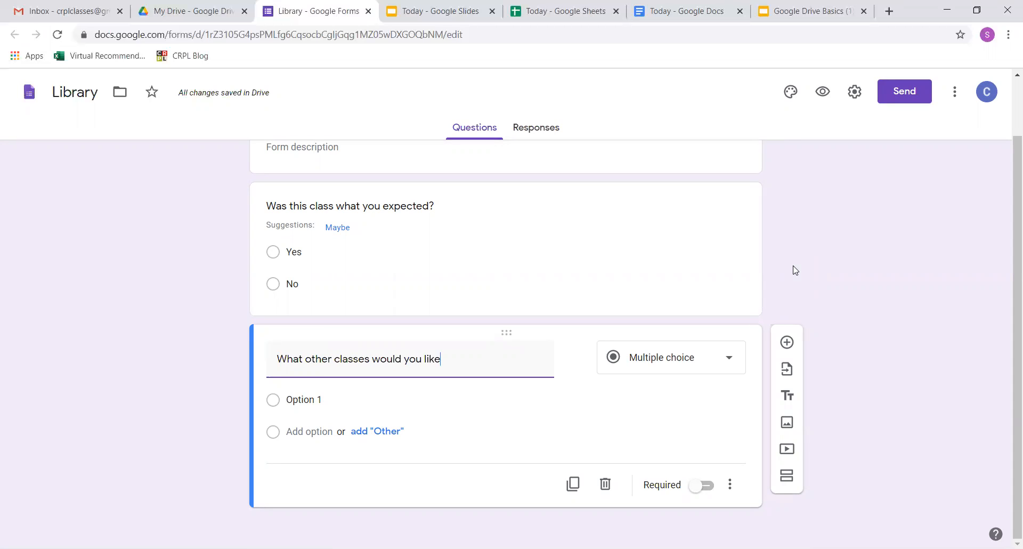
text( to see offered at the library?)
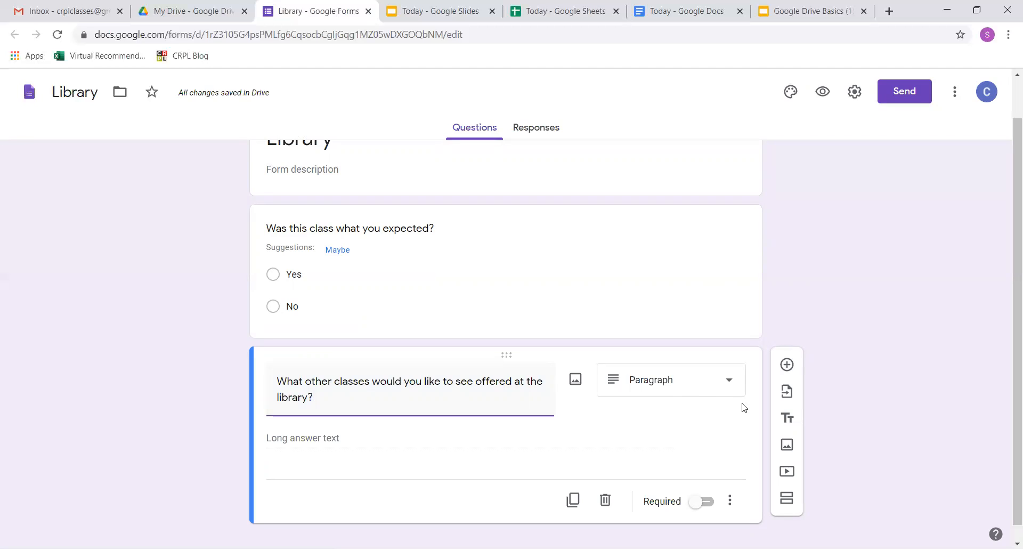
click(766, 423)
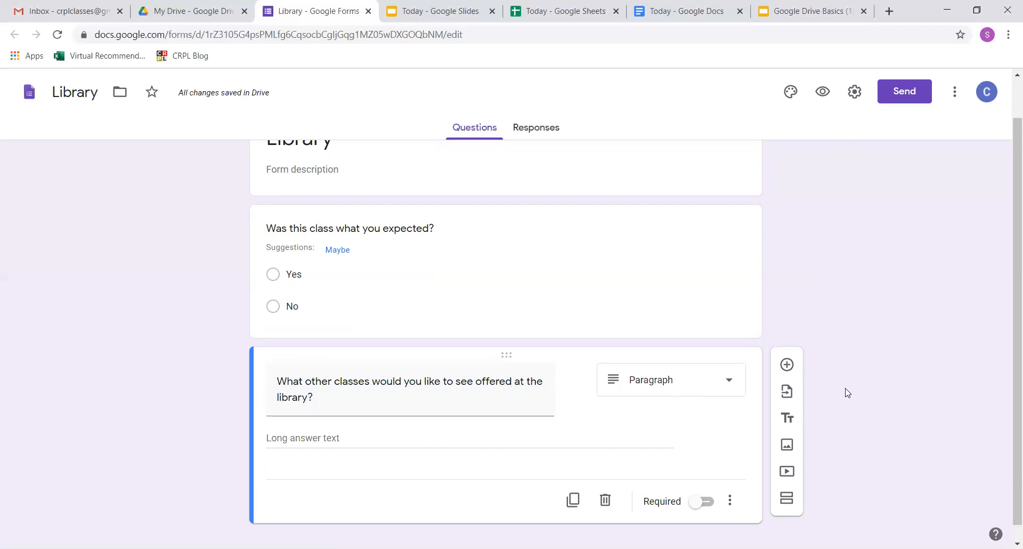
scroll(847, 393, up, 1)
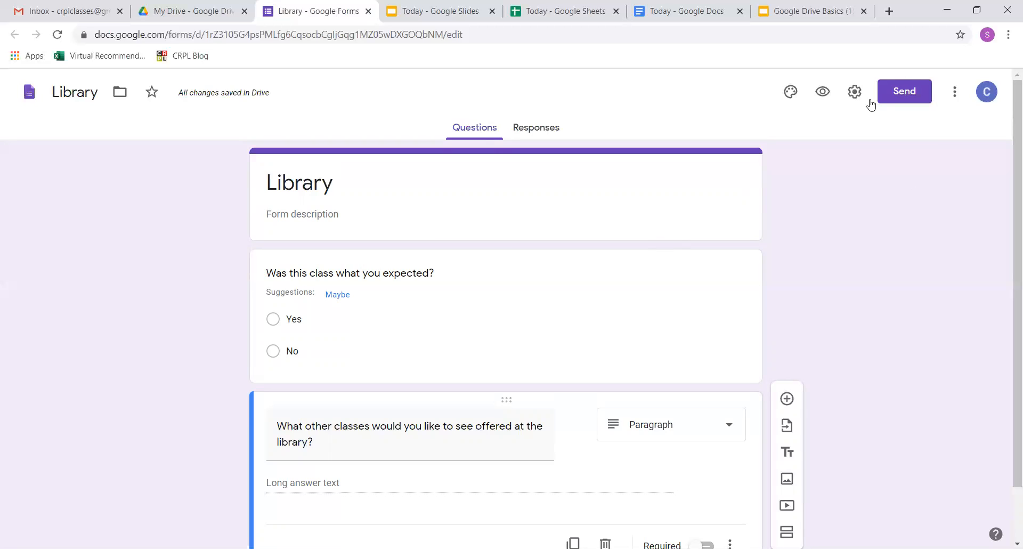
Step: Review the options for sending the Library form and close them without sending it
click(908, 91)
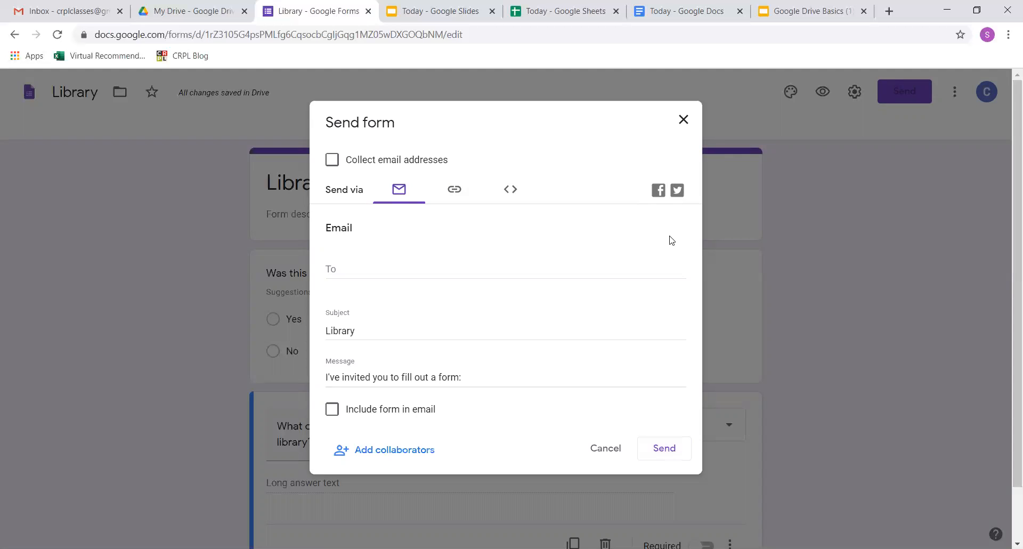
click(684, 120)
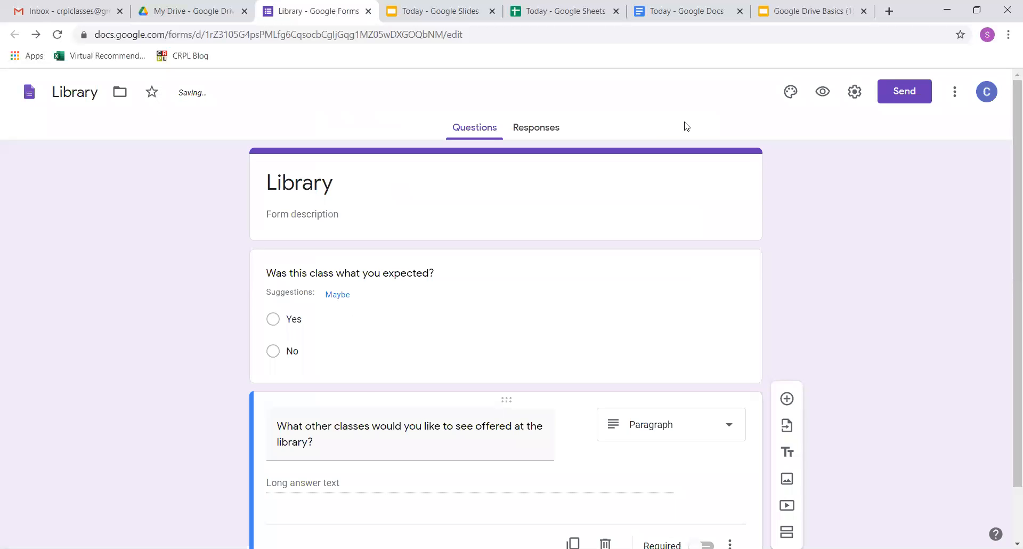
Step: Create a new spreadsheet named "Library (Responses)" as the destination for the form's responses
click(539, 133)
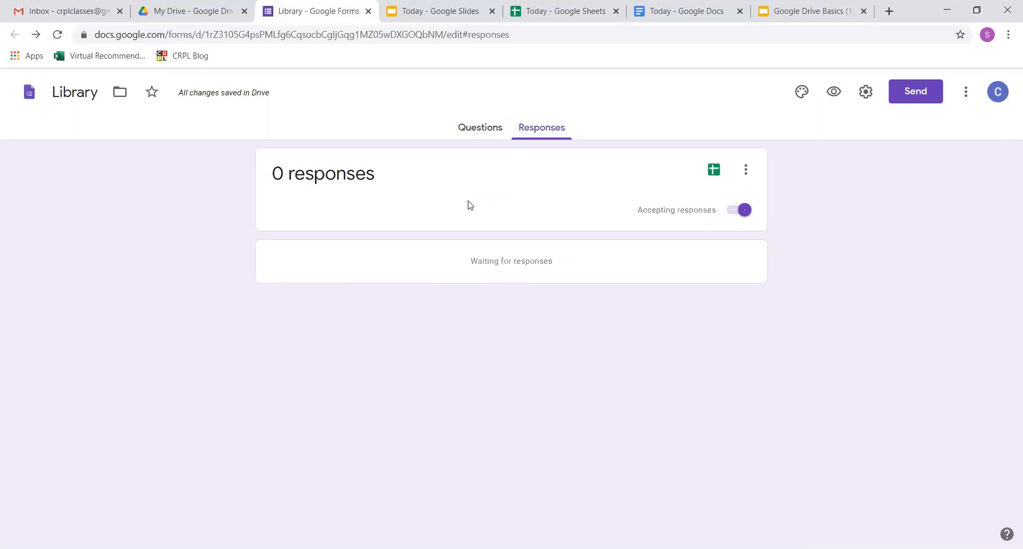
click(715, 170)
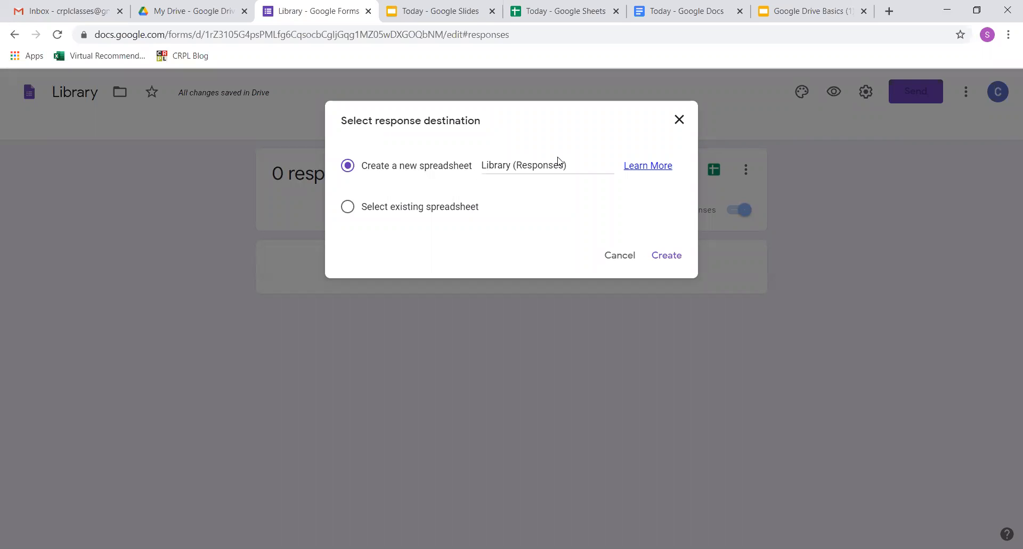
click(668, 256)
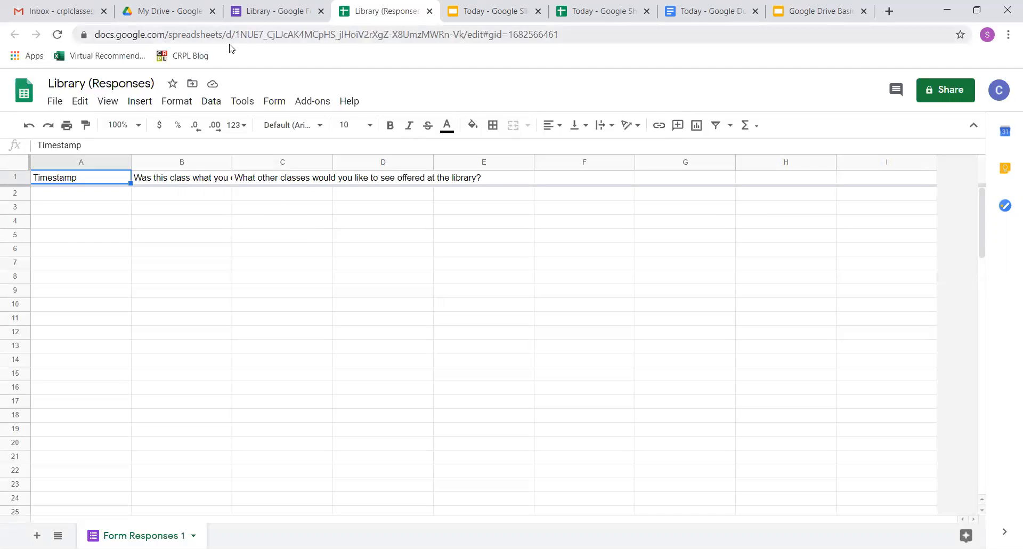
Step: Check the file list in Google Drive, view the sharing options of the Today document in Google Docs, and return to My Drive
click(160, 8)
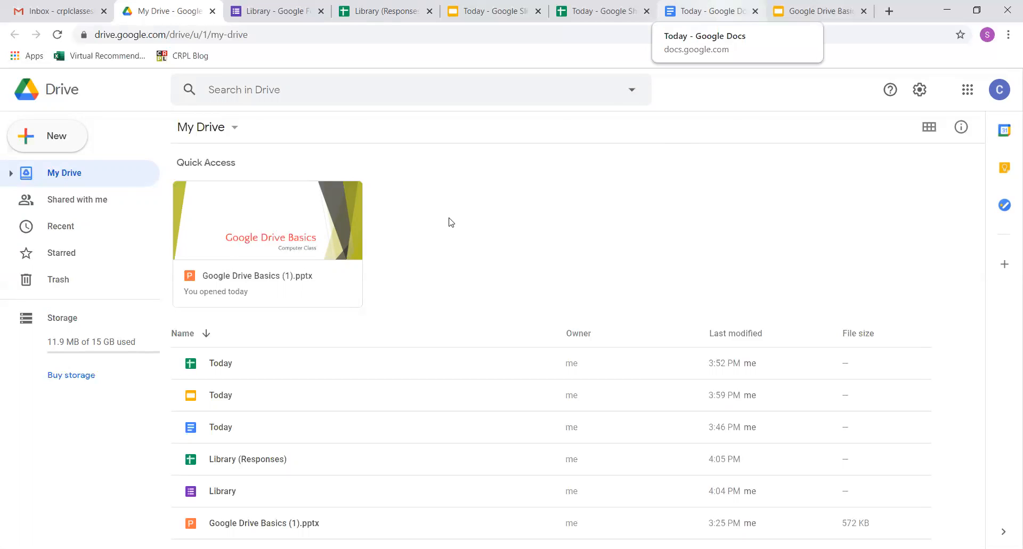
click(712, 11)
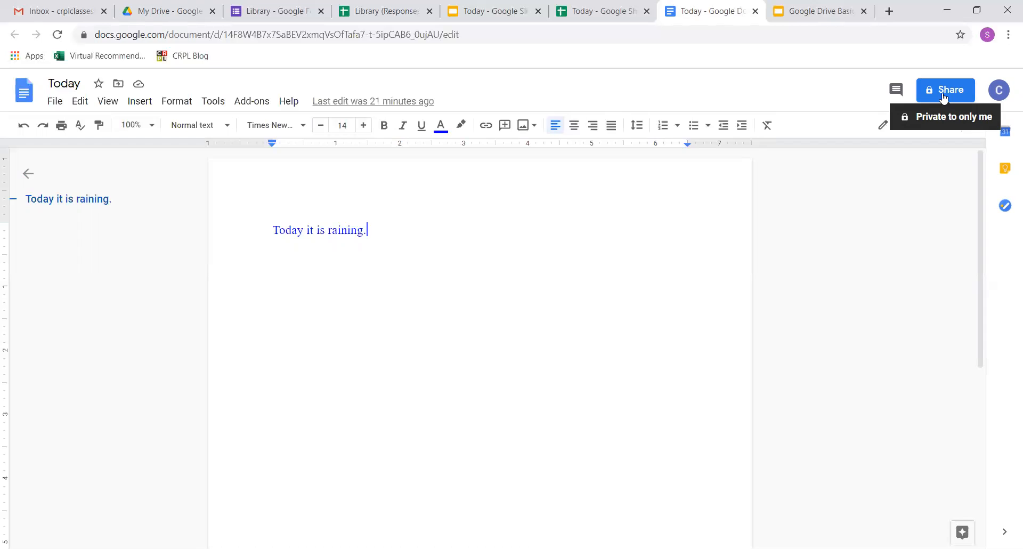
click(942, 93)
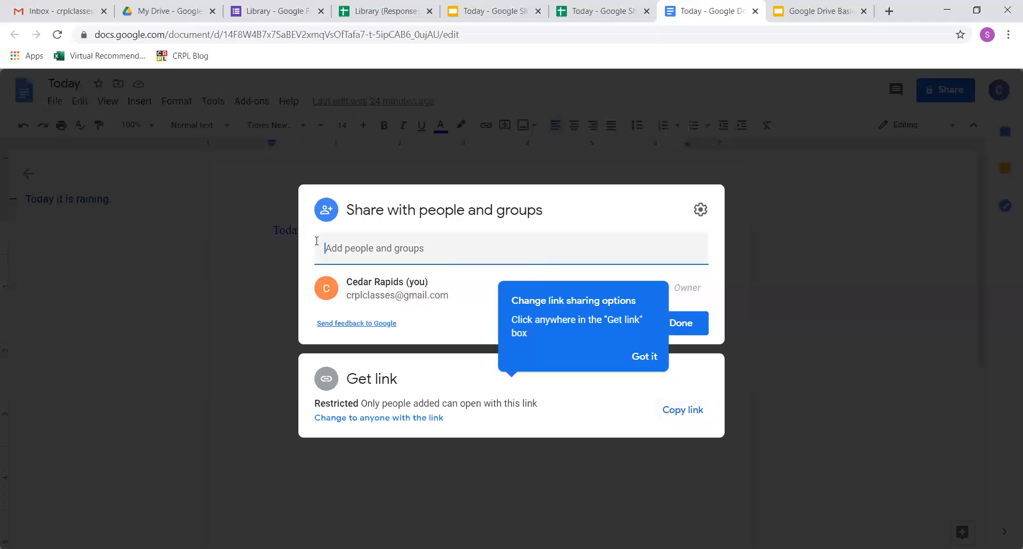
click(172, 5)
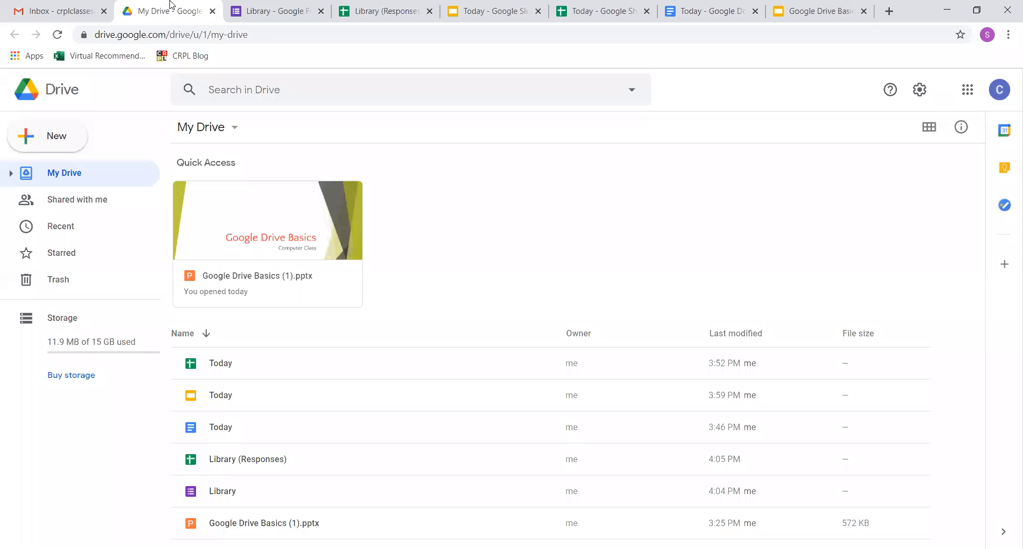